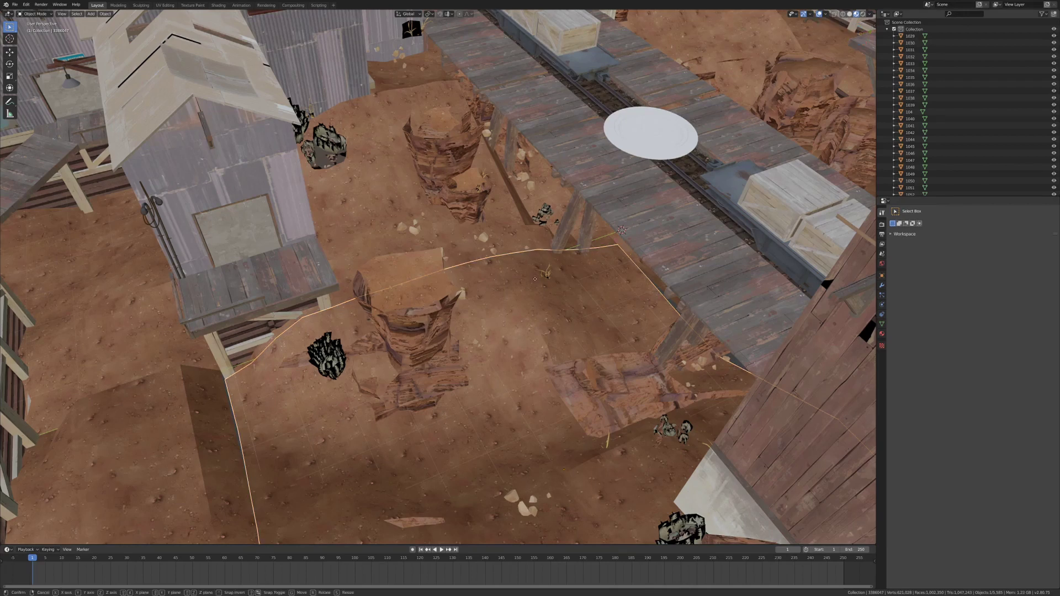
Step: Select terrain patch 21916 beside the bridge, trying a move and undoing it
click(508, 243)
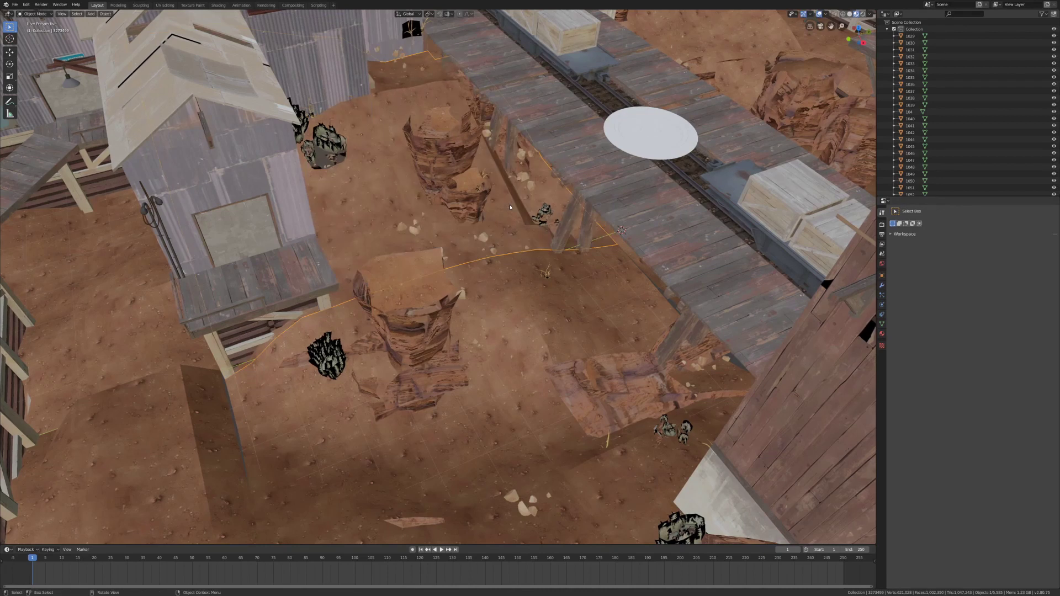
middle_drag(516, 218, 513, 216)
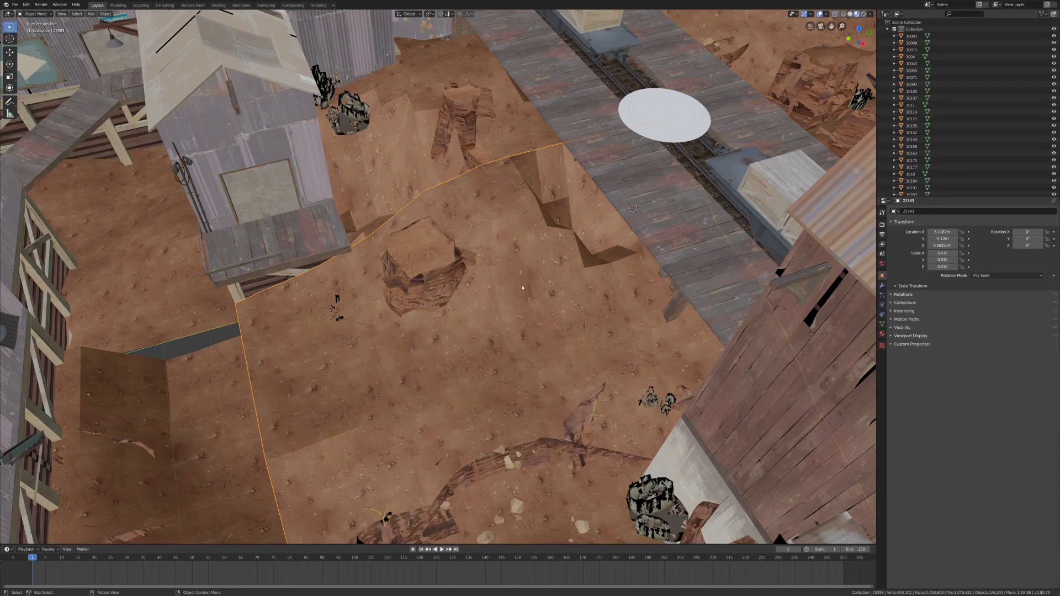
key(g)
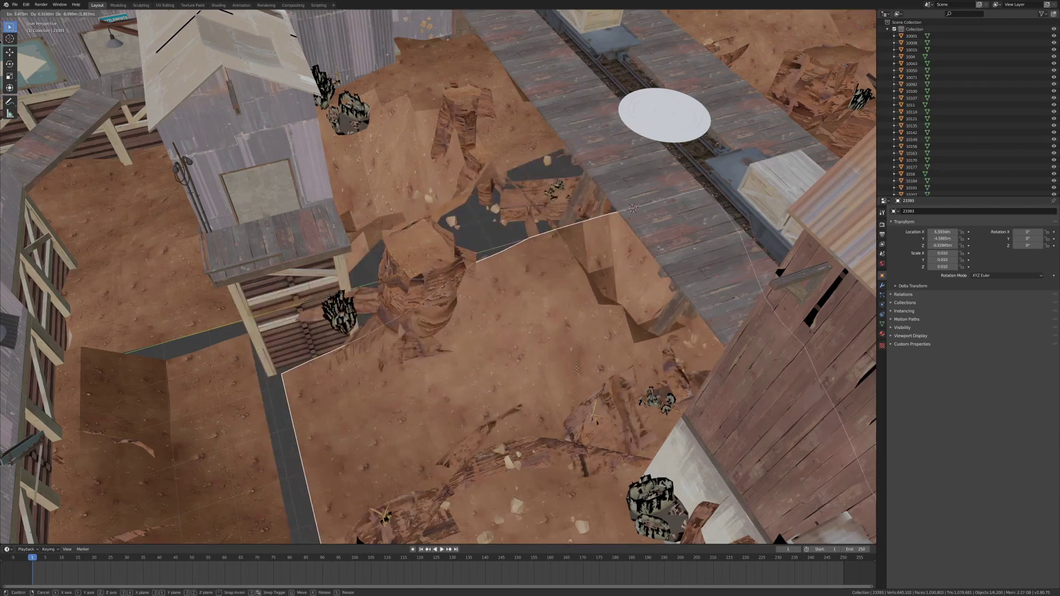
key(Escape)
click(506, 125)
key(g)
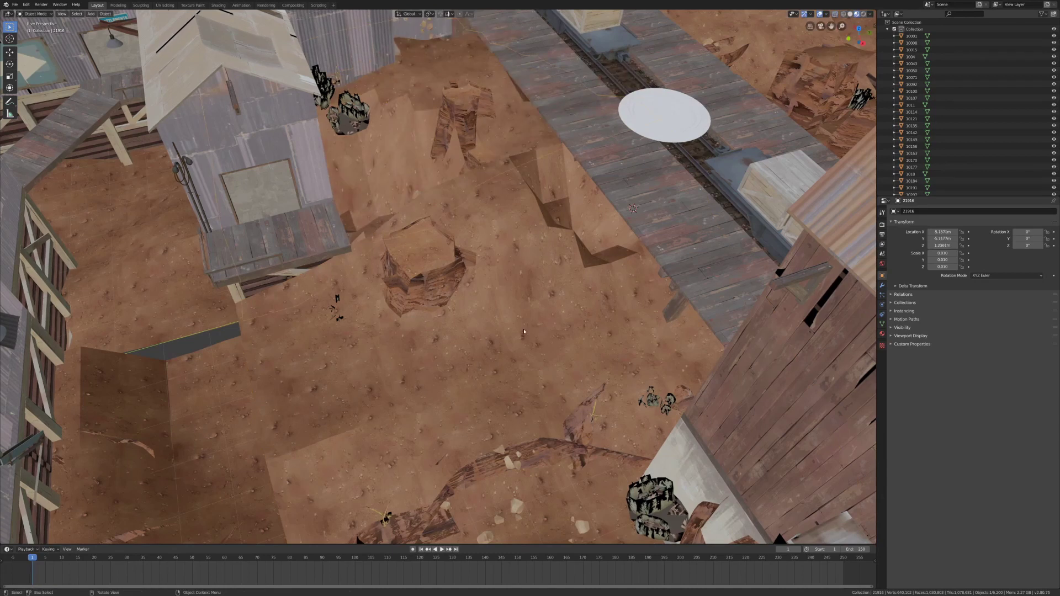
click(597, 334)
key(ctrl+z)
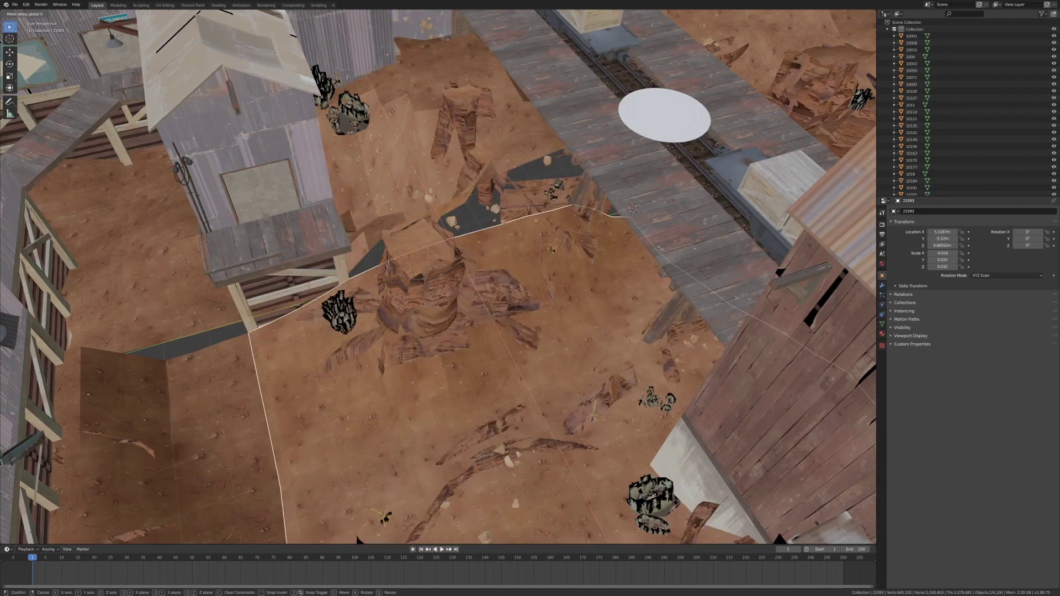
Step: Mirror terrain patch 21916 on the X axis with Ctrl+M, making Scale X -0.010
key(ctrl+m)
key(x)
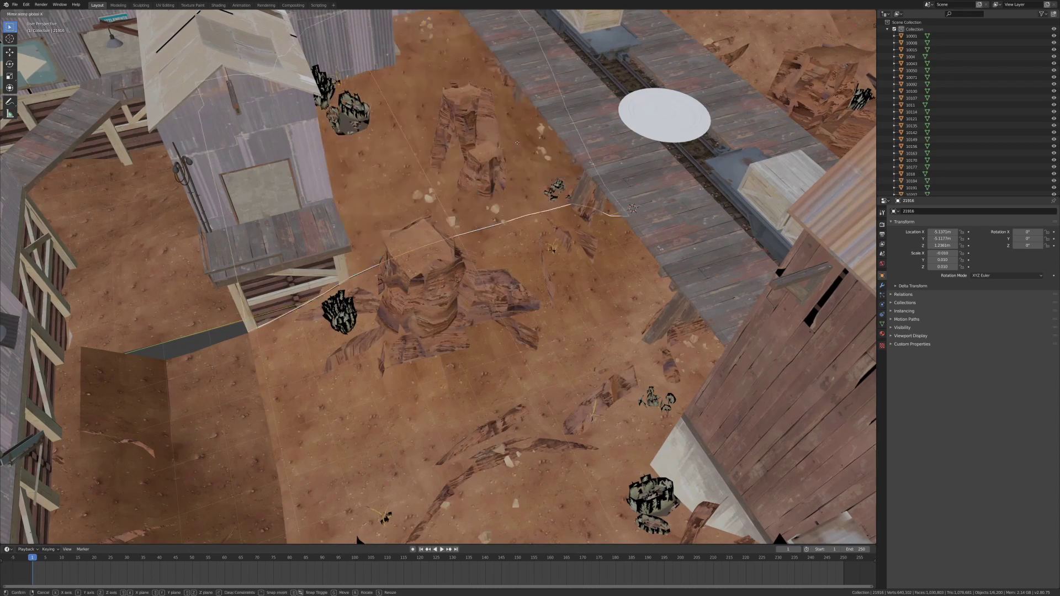
key(Return)
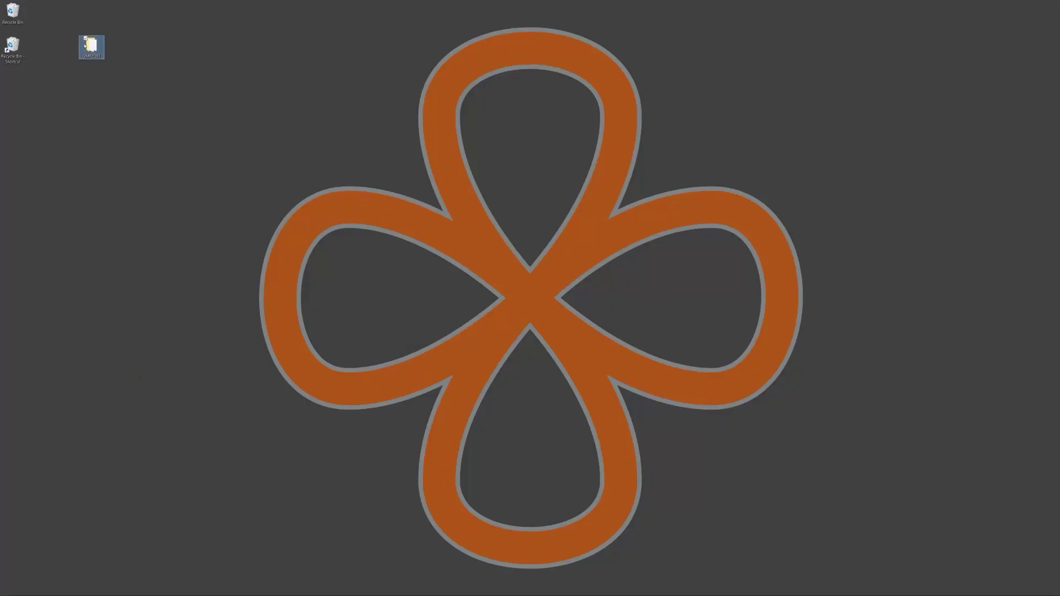
Step: Open the VMF2OBJ folder, then inspect demo.vmf's orange cube, wedge, brown rock and statue in Hammer
double_click(91, 47)
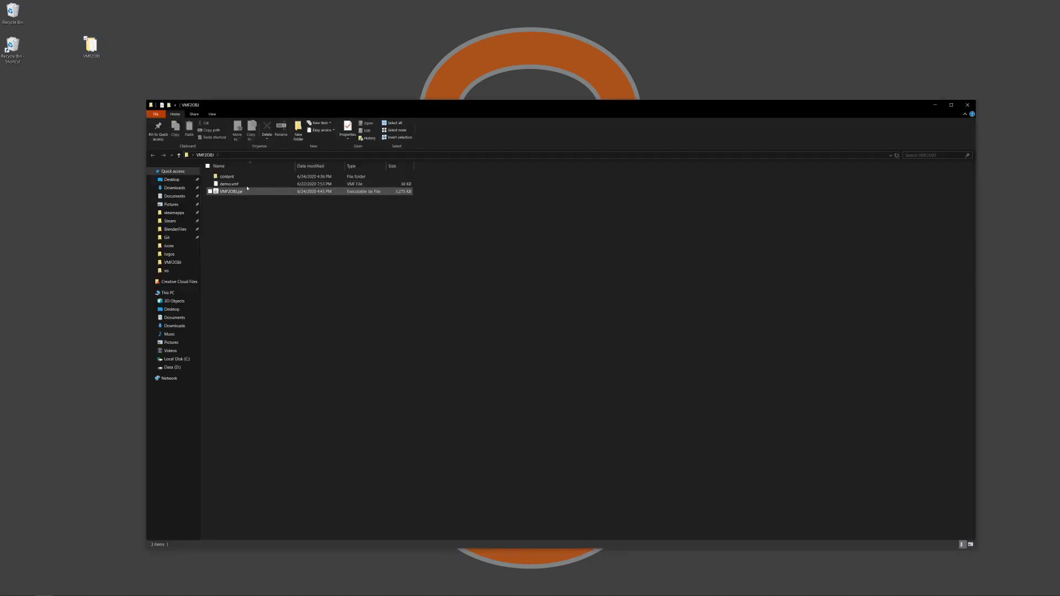
key(alt+Tab)
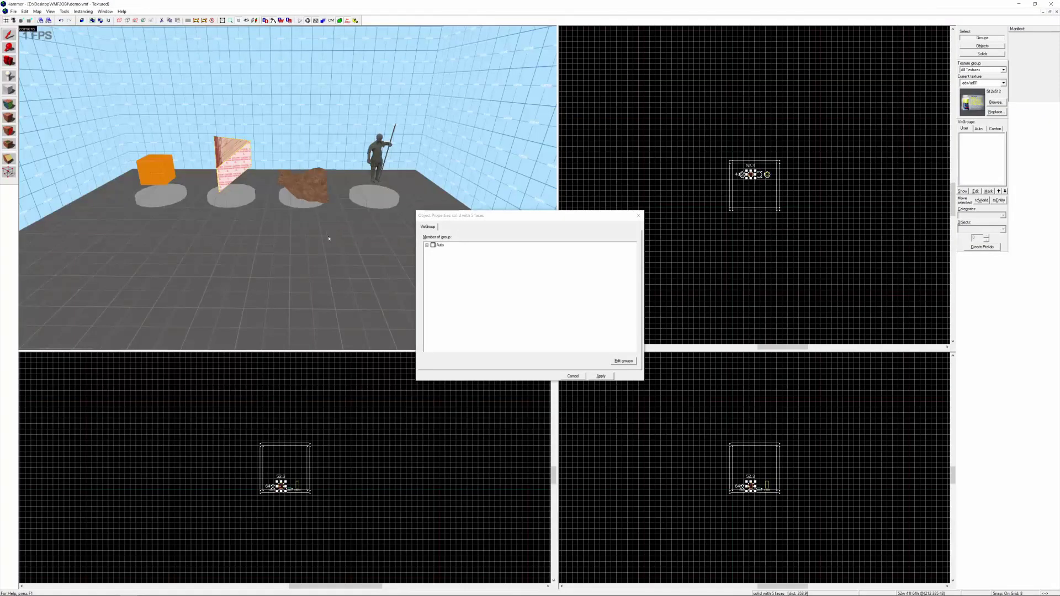
drag(329, 238, 288, 190)
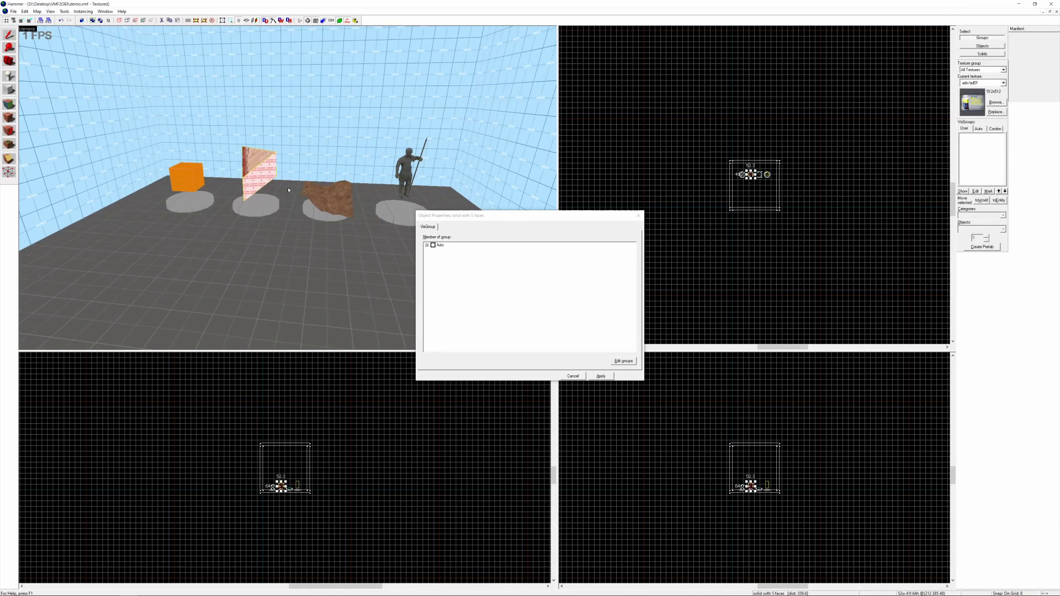
click(197, 181)
click(246, 171)
click(318, 197)
key(d)
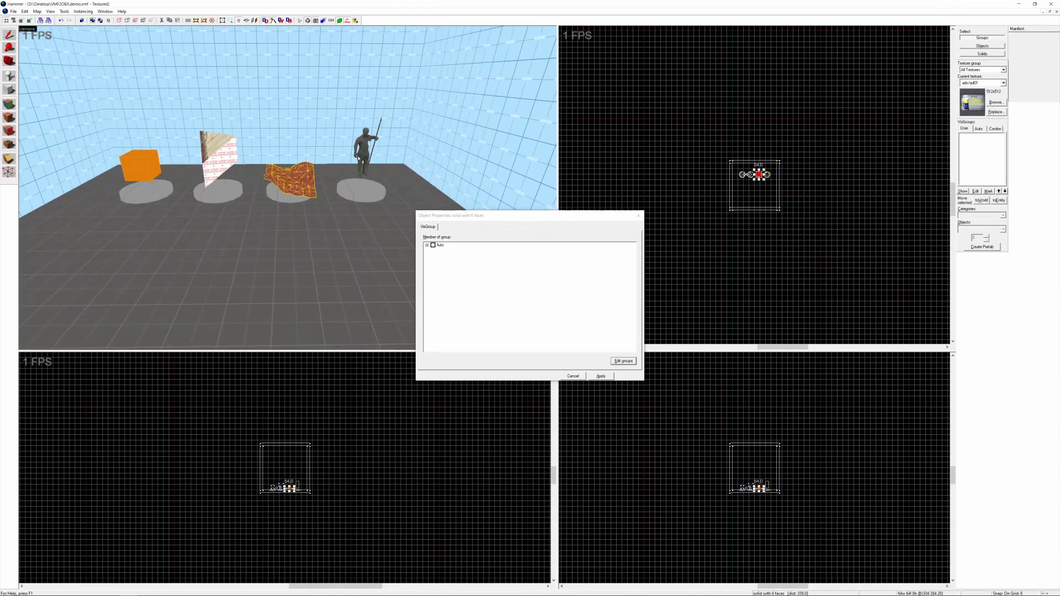
click(363, 149)
click(219, 157)
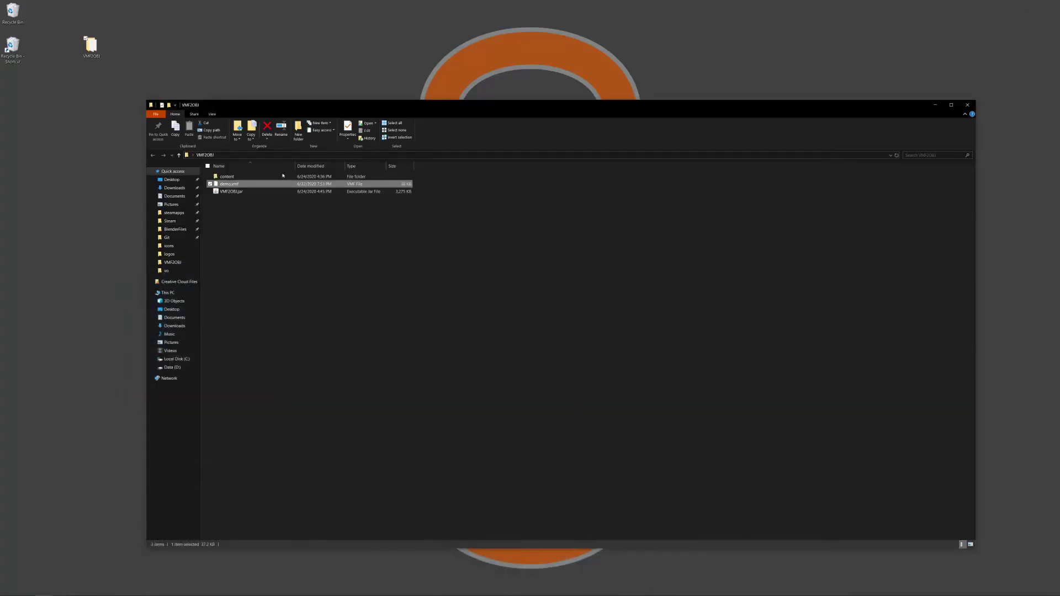
Step: Browse content\materials\custom to check custom.tga, custom.vmt and custom.vtf, then return to VMF2OBJ
double_click(283, 177)
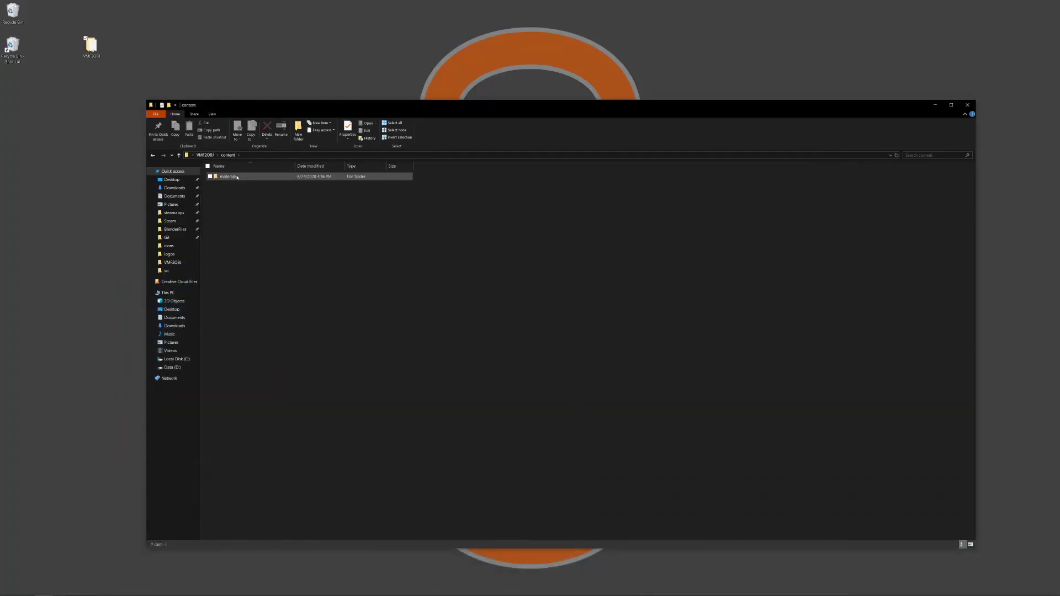
click(237, 177)
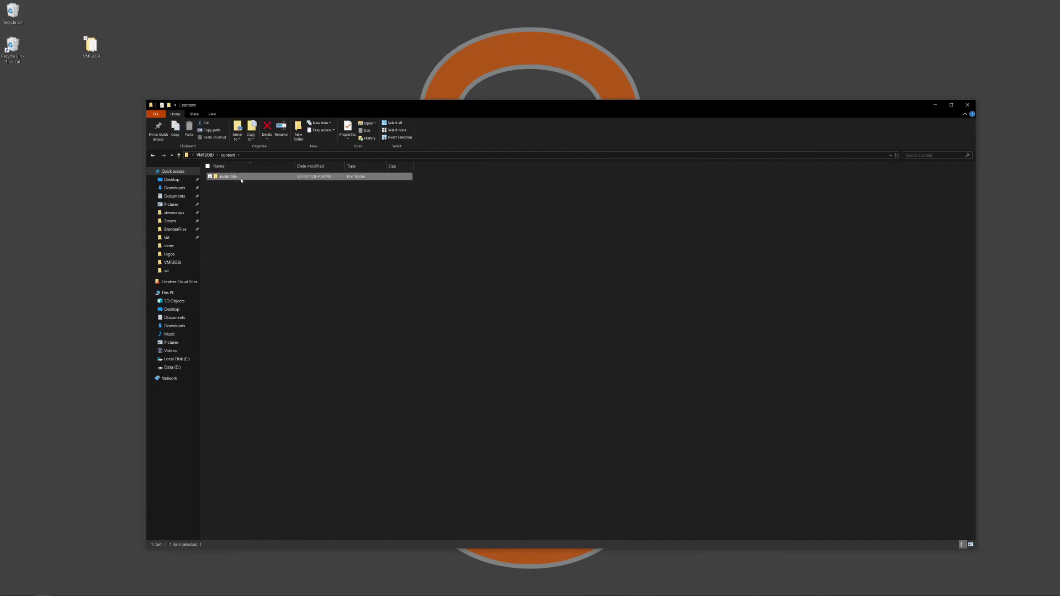
double_click(241, 178)
double_click(239, 177)
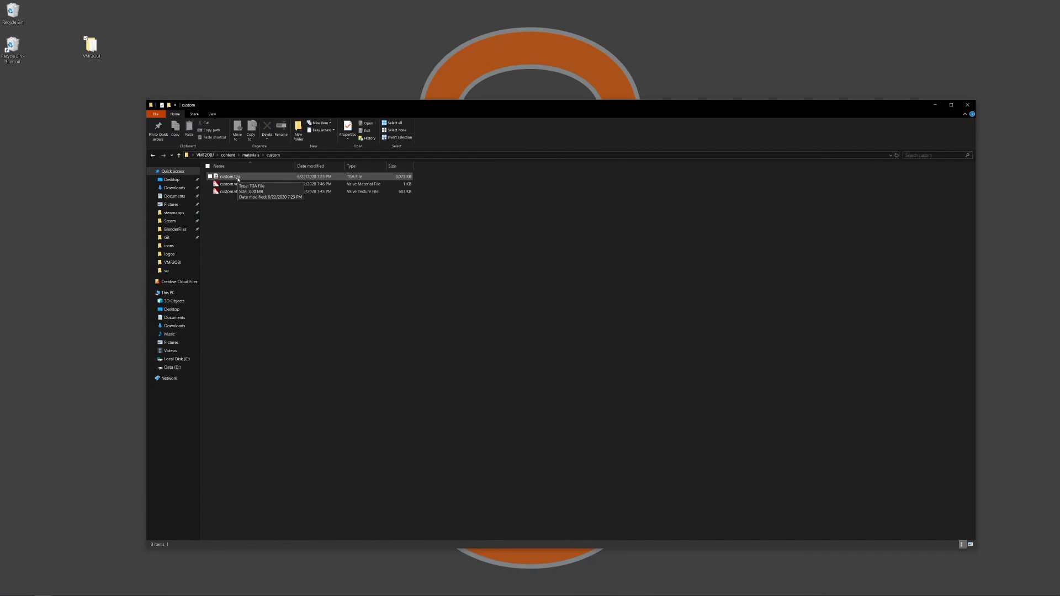
key(alt+Up)
key(alt+Up)
key(alt+Up)
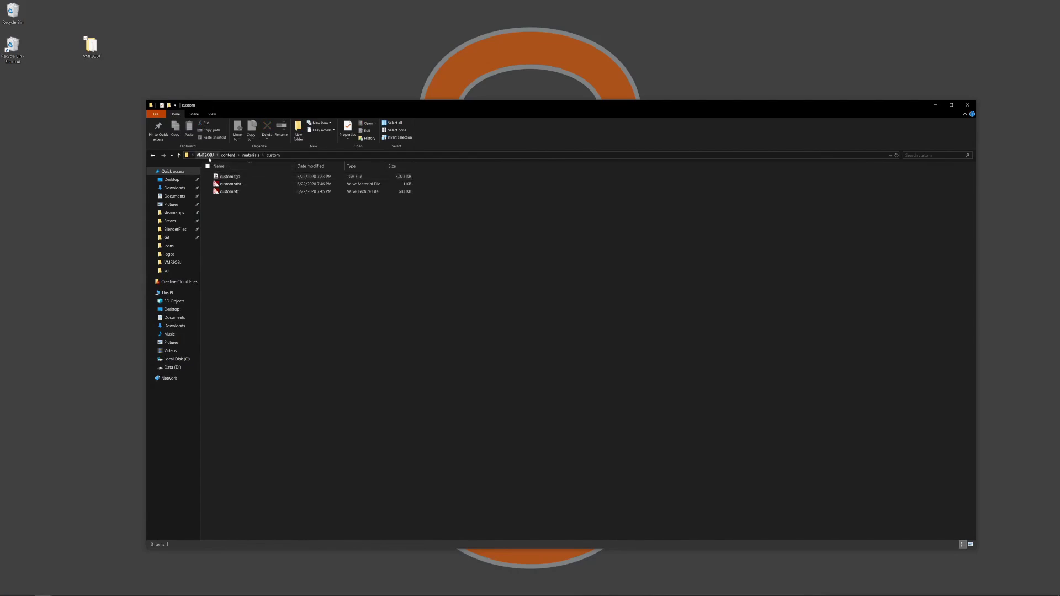
Step: Open PowerShell in the VMF2OBJ folder and run java -jar .\VMF2OBJ.jar to see usage help
shift+right_click(244, 216)
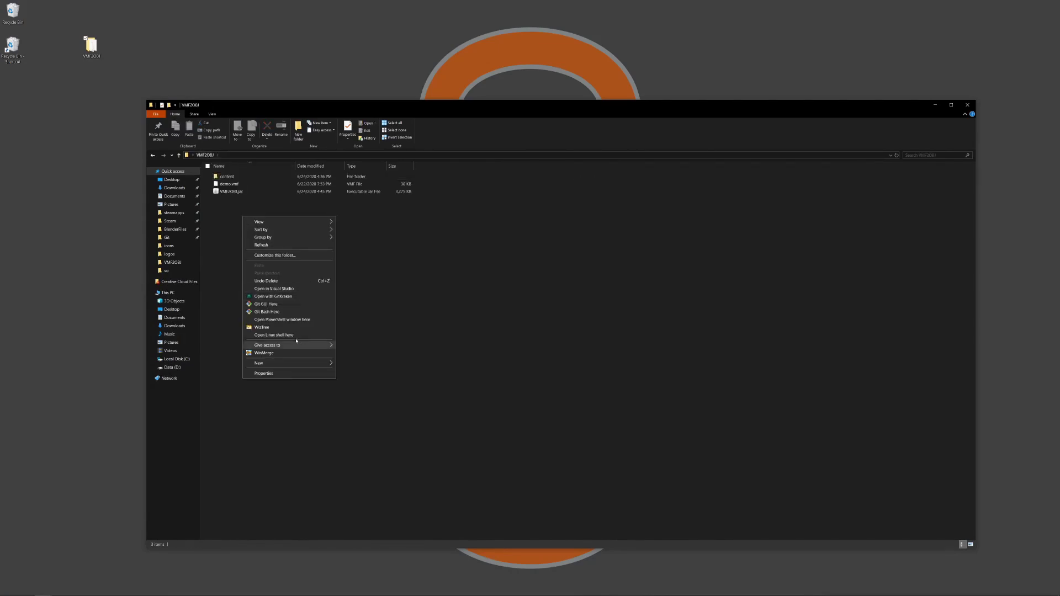
click(311, 319)
text(jav)
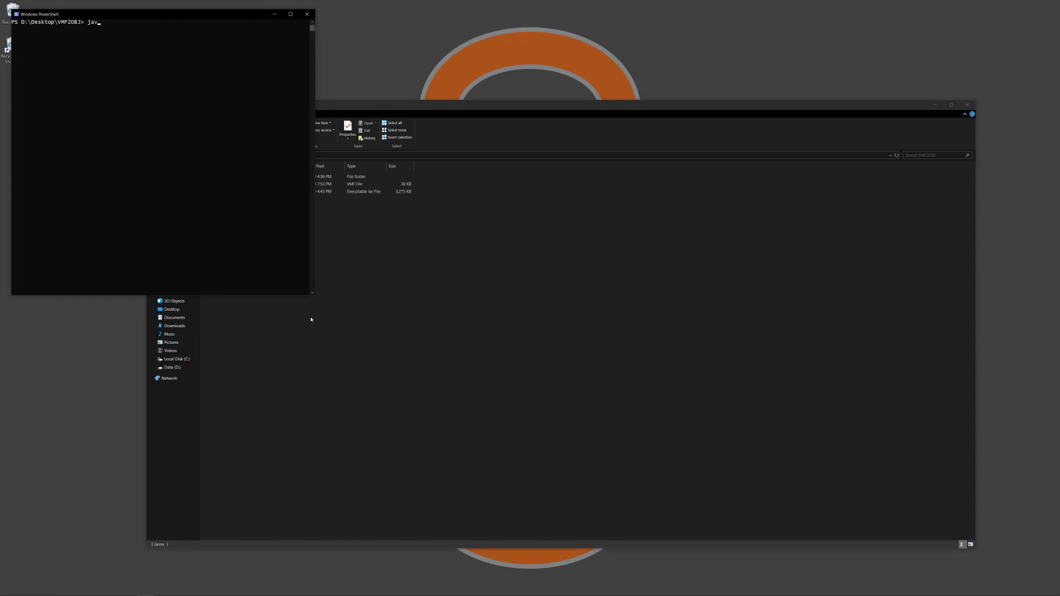
text(a -jar .\VMF2OBJ.jar)
key(Return)
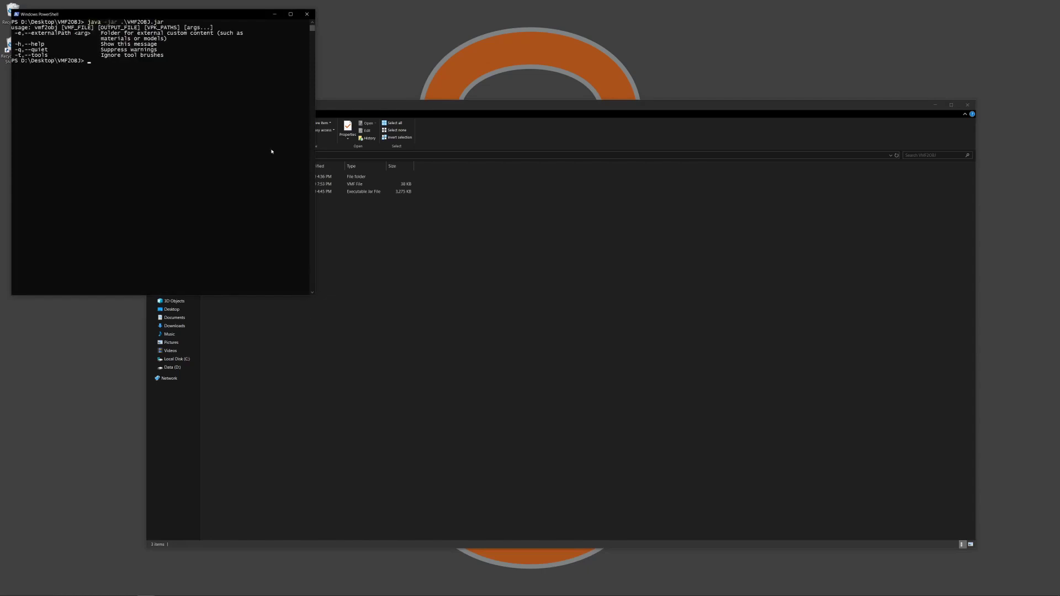
Step: Recall the previous command and append .\demo.vmf .\output to it
drag(209, 15, 257, 70)
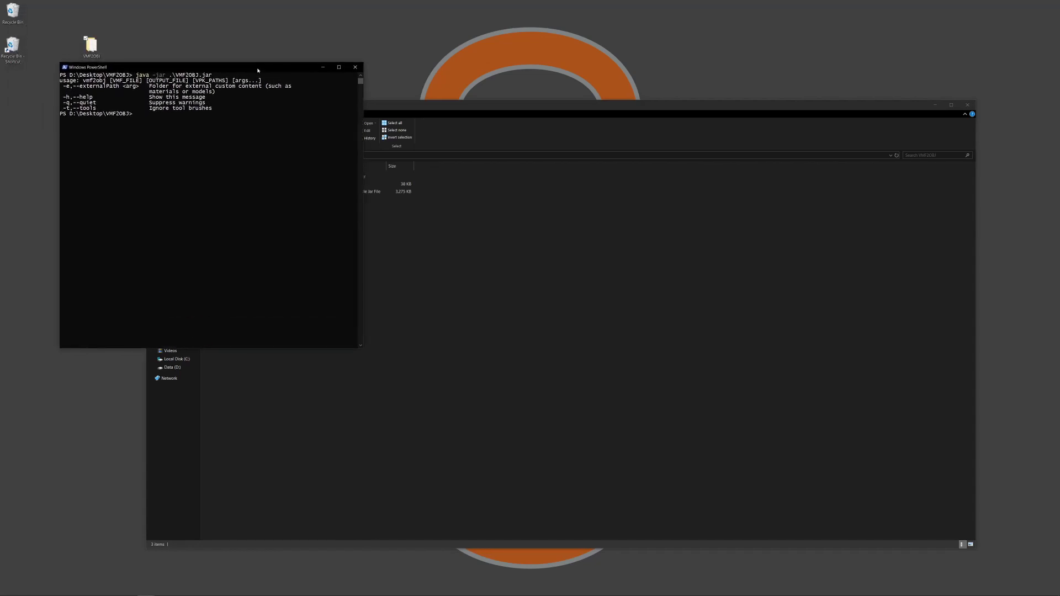
key(Up)
text(.\demo.vmf .\output)
Step: Copy the csgo folder path from Explorer and paste it in quotes into the command
key(alt+Tab)
key(Tab)
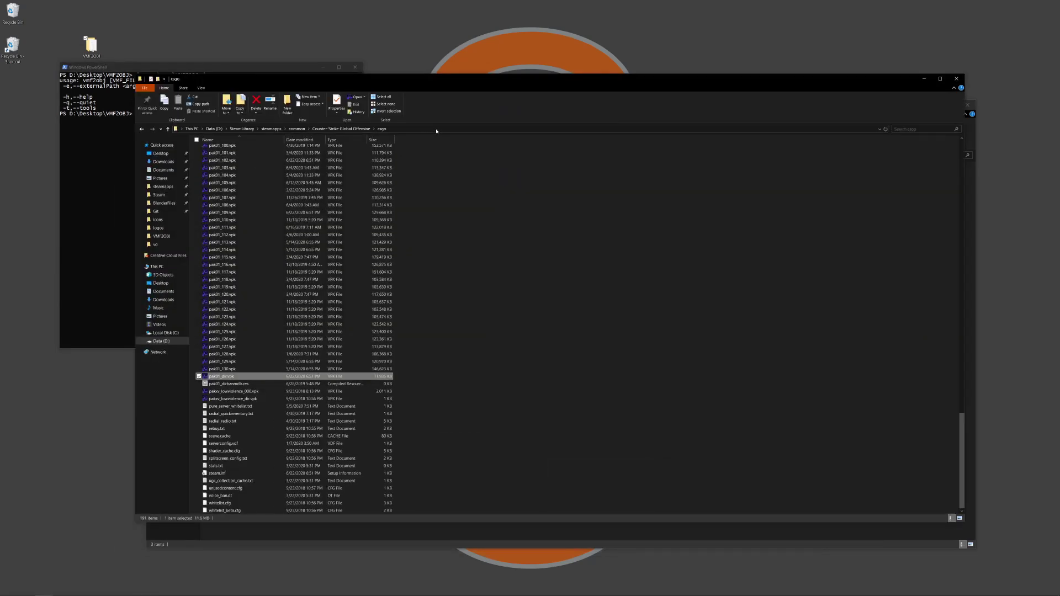
click(436, 130)
key(ctrl+c)
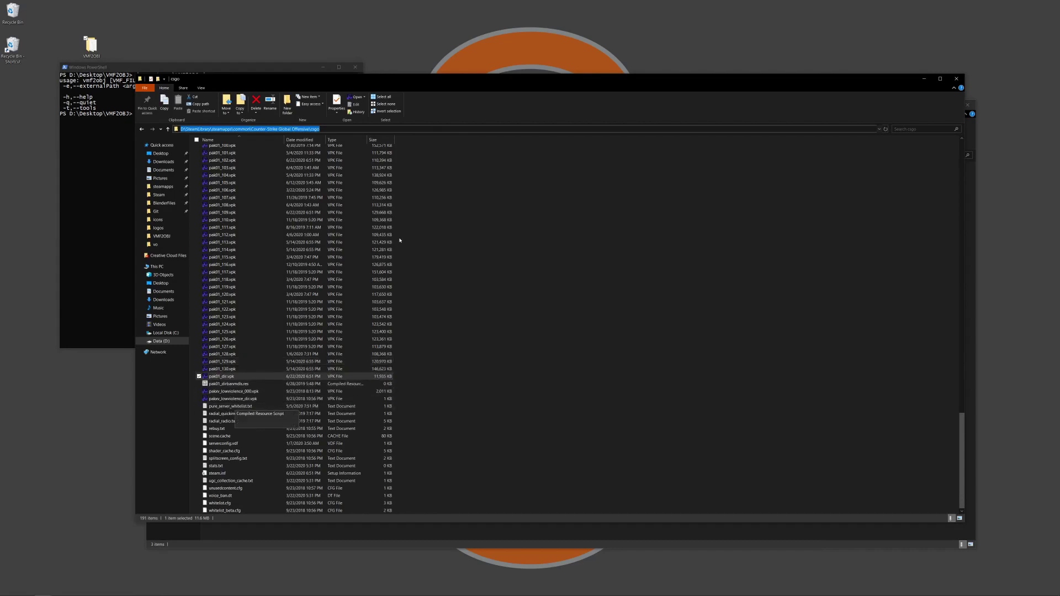
click(254, 185)
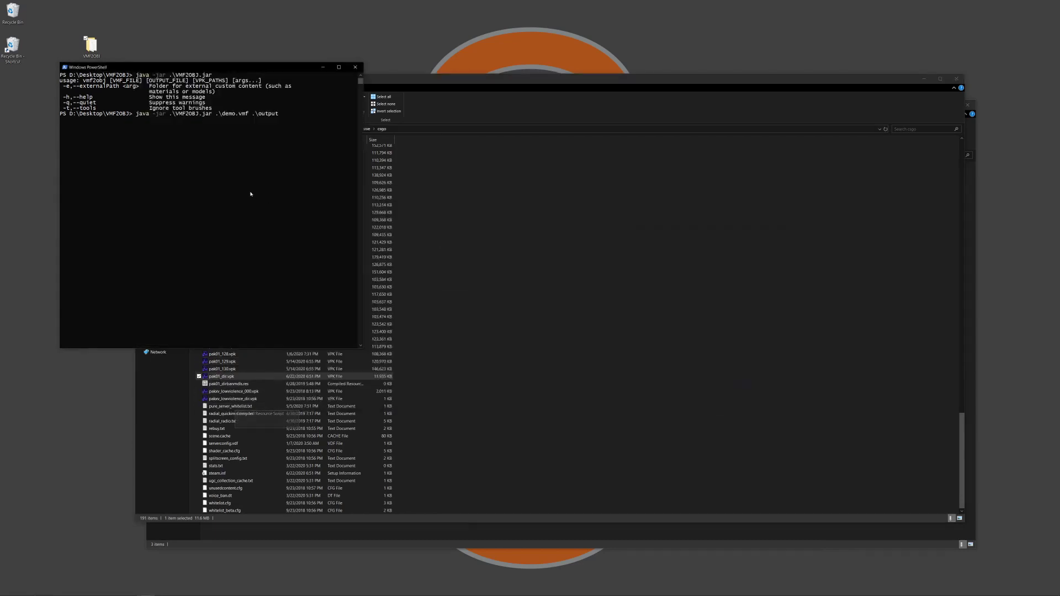
text(")
key(ctrl+v)
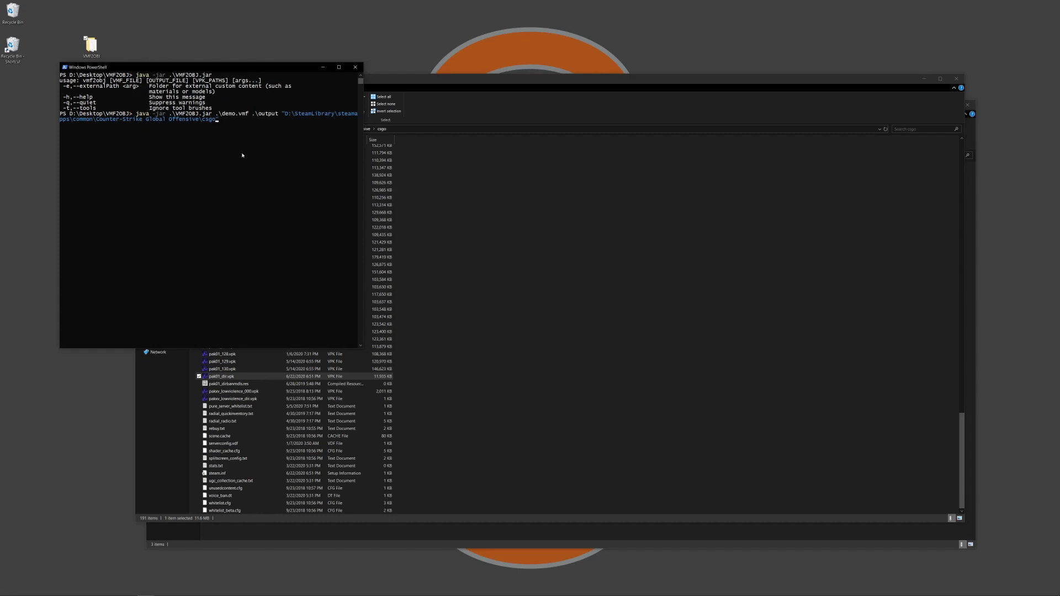
Step: Finish the pak01_dir.vpk path and add -e D:\Desktop\VMF2OBJ\content\ and -t
key(Tab)
key(BackSpace)
key(BackSpace)
key(BackSpace)
key(BackSpace)
key(BackSpace)
key(BackSpace)
key(BackSpace)
key(BackSpace)
key(BackSpace)
text(dir.vpk")
text(asdfasdfasdf)
key(BackSpace)
key(BackSpace)
key(BackSpace)
key(BackSpace)
key(BackSpace)
key(BackSpace)
key(BackSpace)
key(BackSpace)
key(BackSpace)
key(BackSpace)
key(BackSpace)
key(BackSpace)
text(\Desktop\VMF2OBJ\content\)
drag(364, 140, 390, 140)
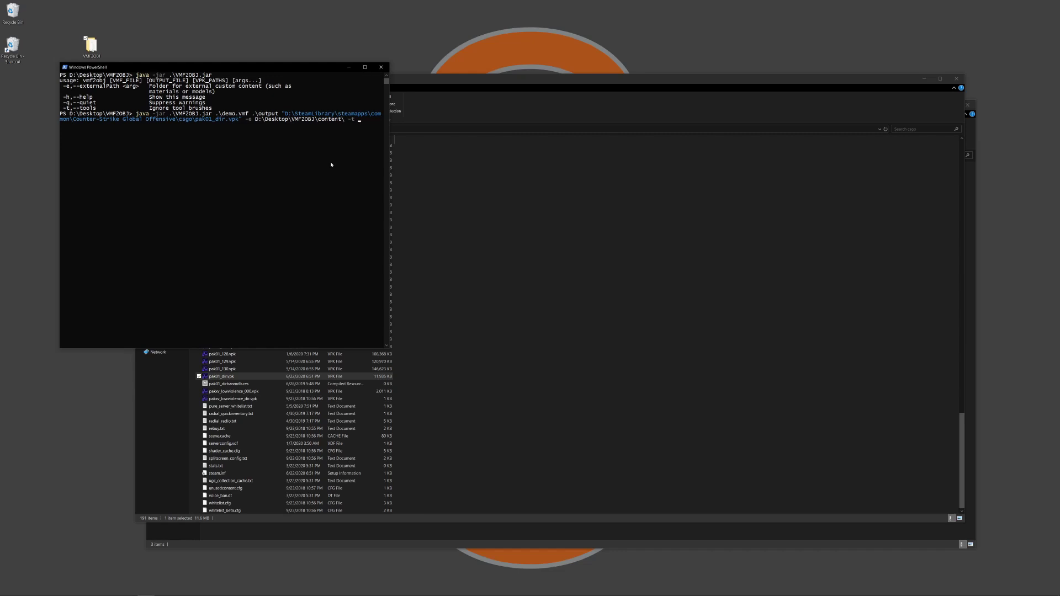
Step: Run the conversion to 'Conversion complete!' and check output.obj, output.mtl and materials in VMF2OBJ
key(Return)
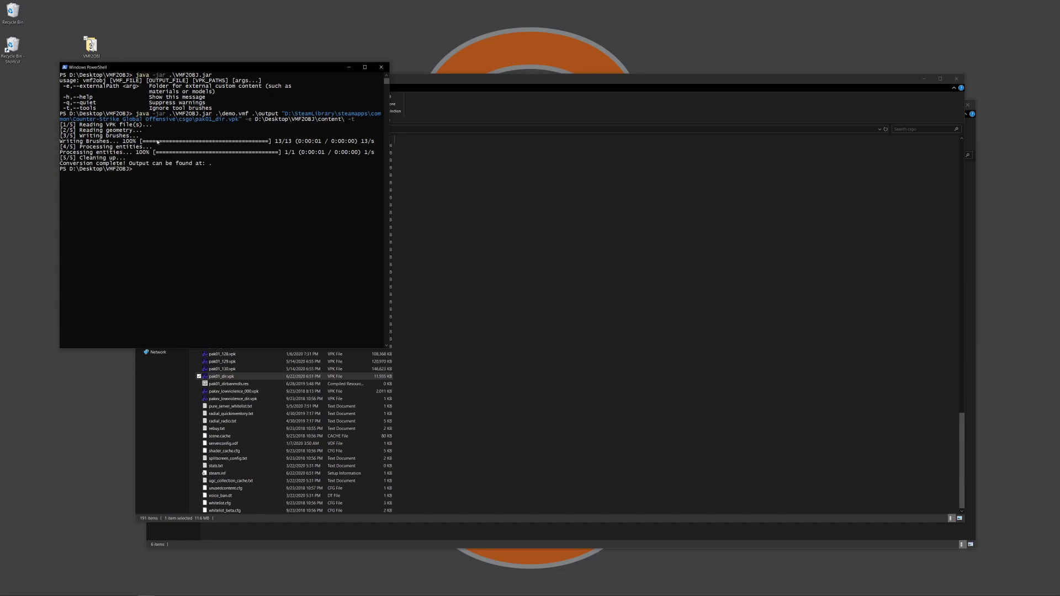
key(alt+Tab)
key(alt+Tab)
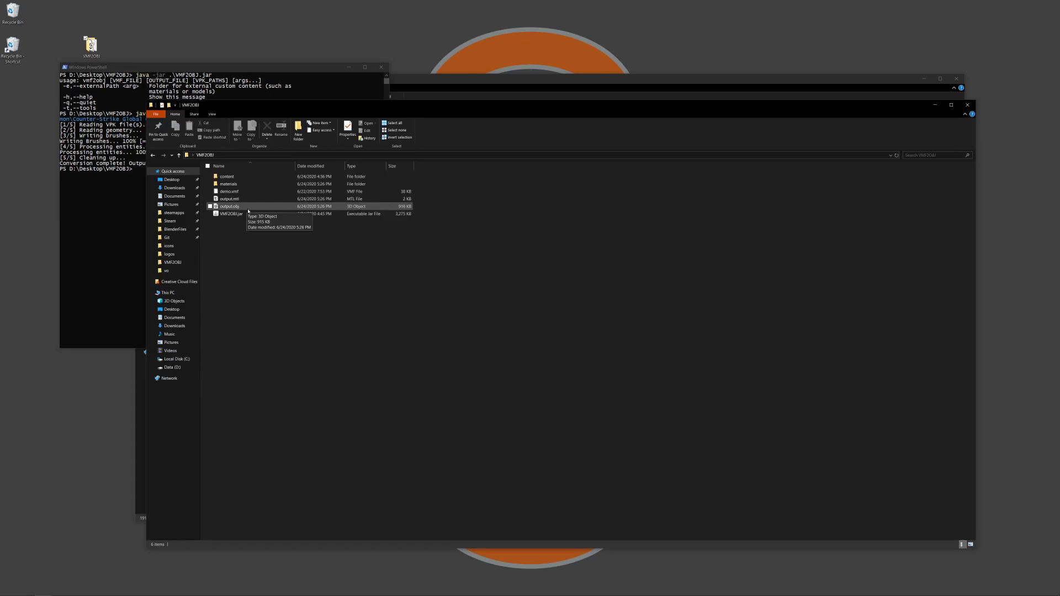
click(250, 209)
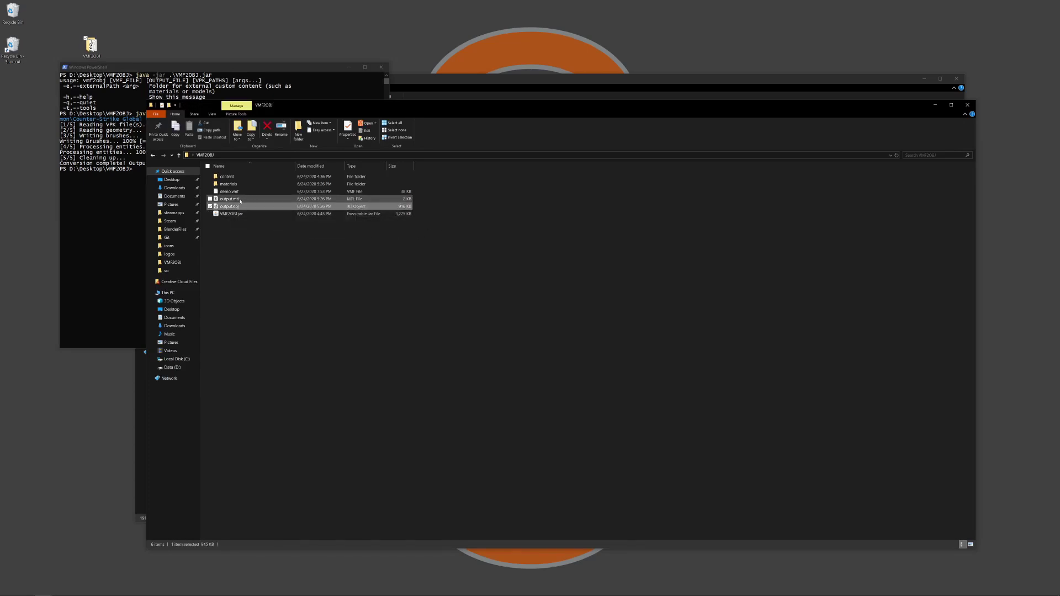
click(245, 200)
double_click(236, 186)
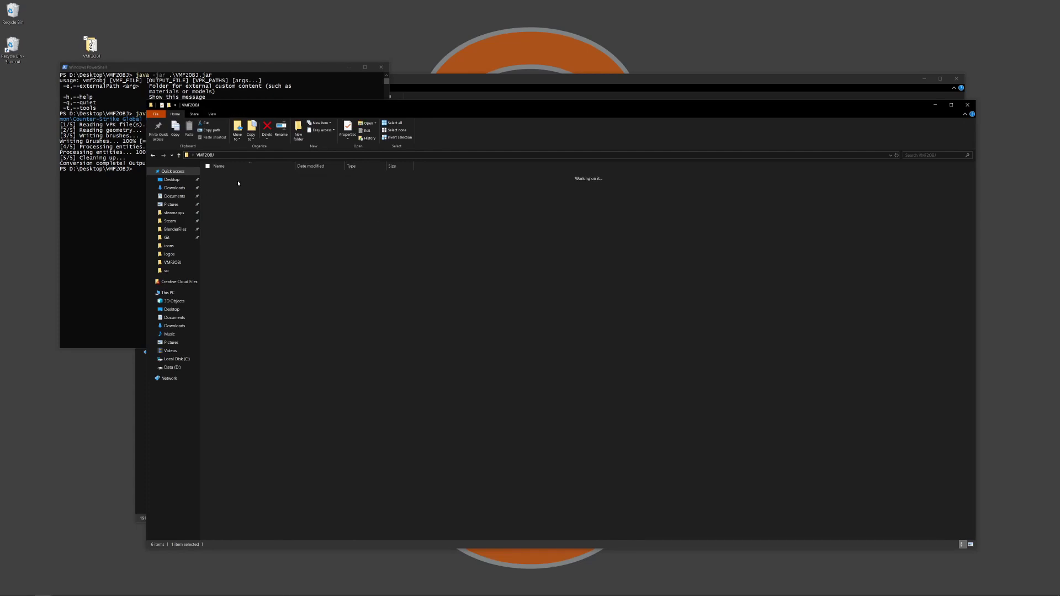
double_click(227, 177)
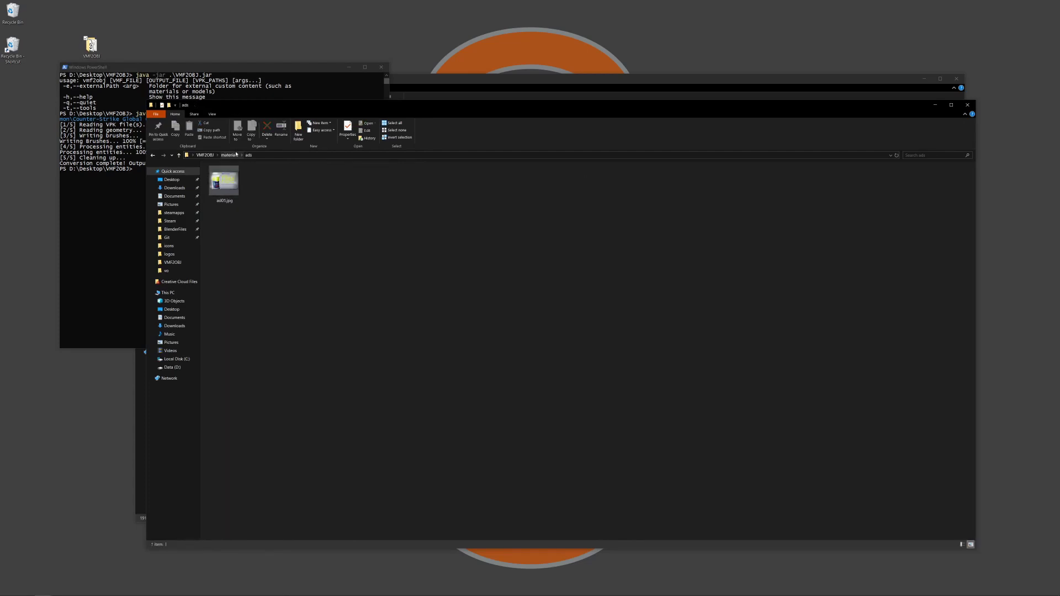
click(224, 156)
click(205, 155)
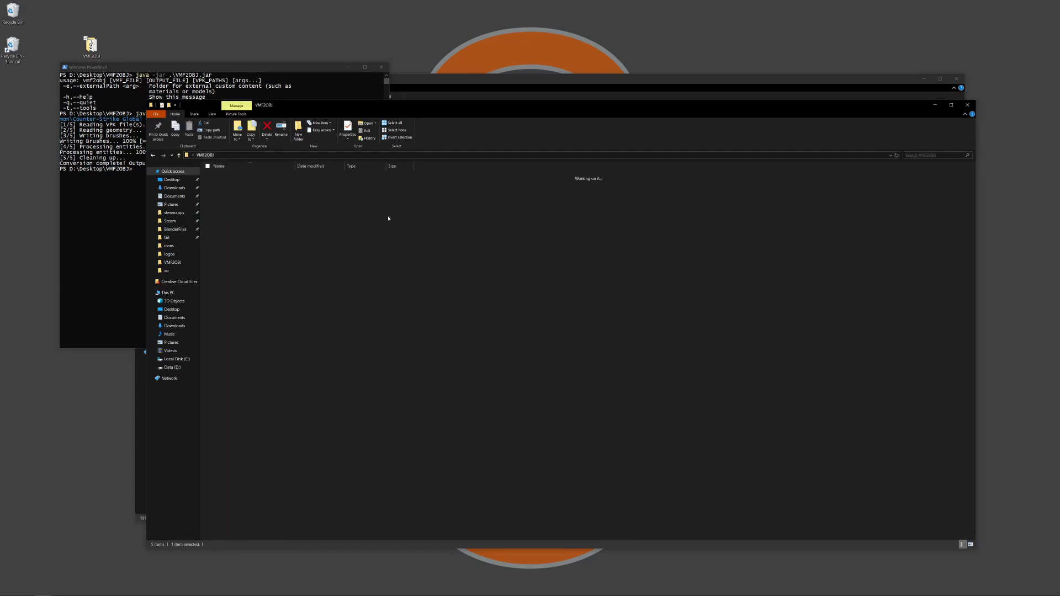
key(super)
Step: Search 'blender' in the Start menu and launch it
text(blender)
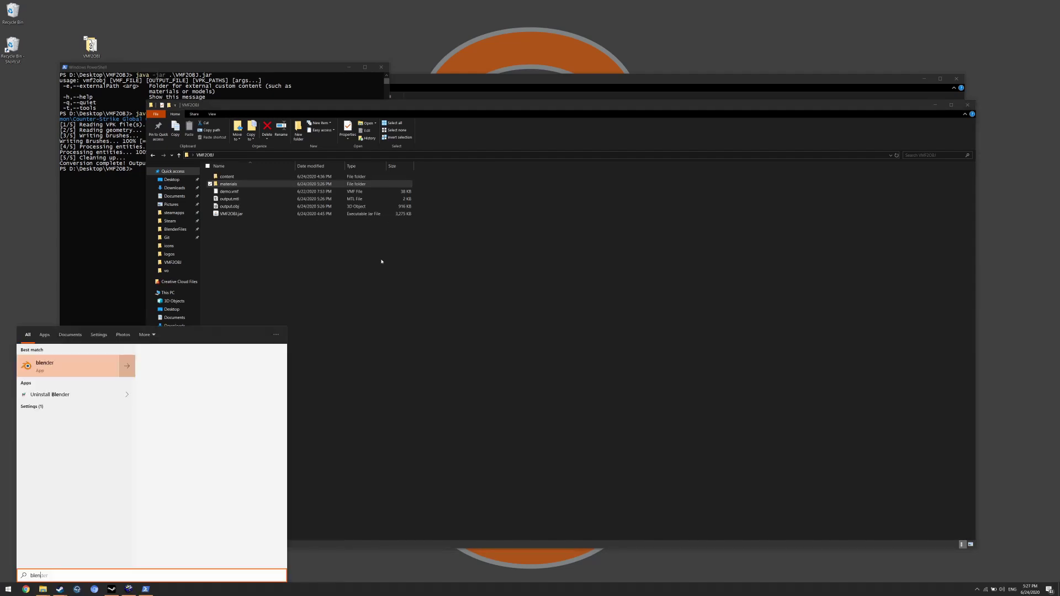
key(Return)
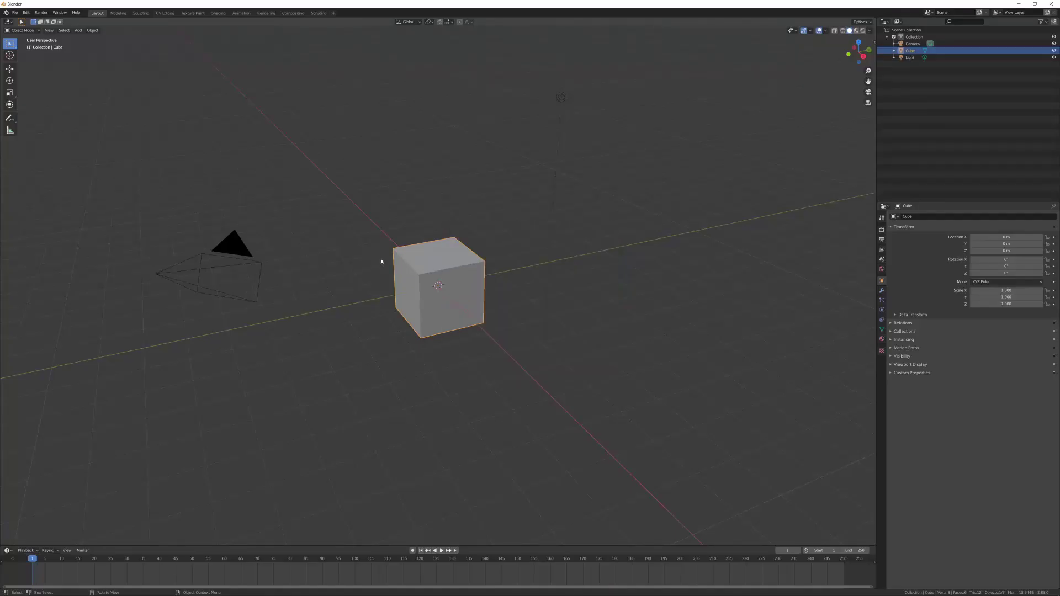
Step: Delete the default cube, camera and light, then import Desktop/VMF2OBJ/output.obj via Import OBJ
key(a)
key(Delete)
key(F3)
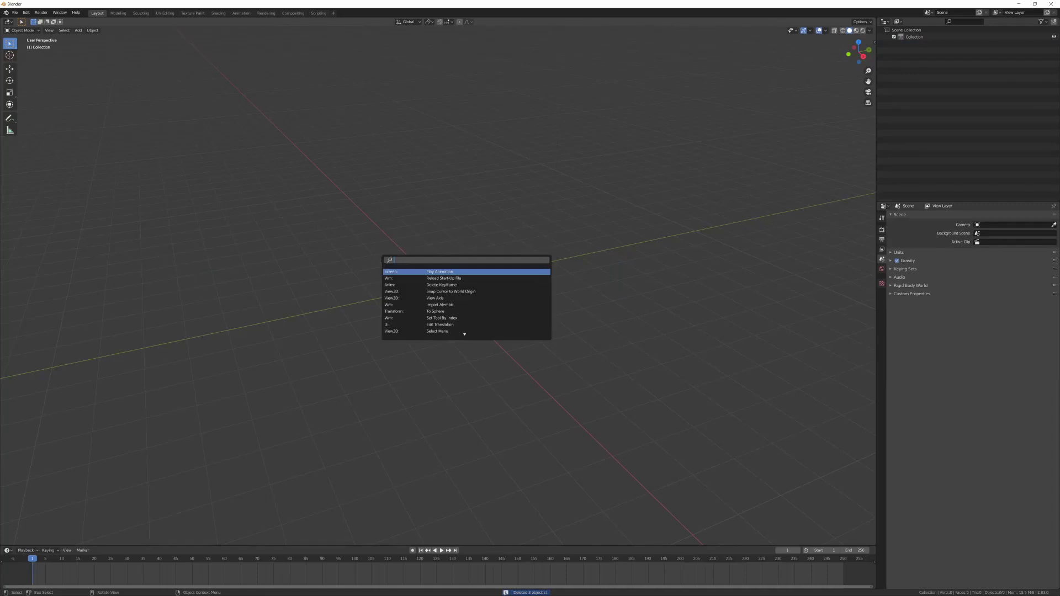
text(import ob)
key(Return)
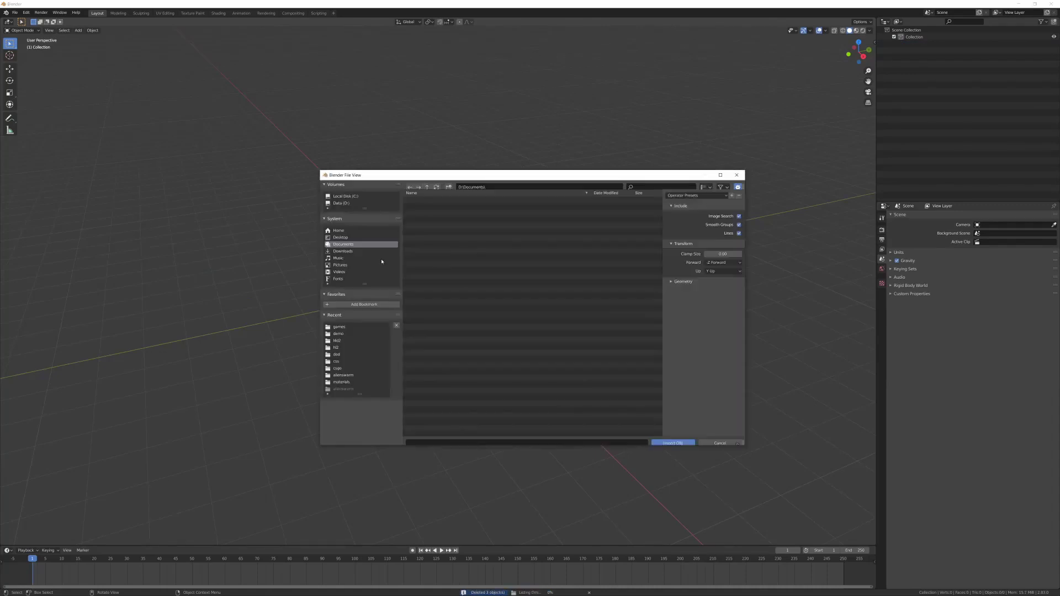
click(340, 237)
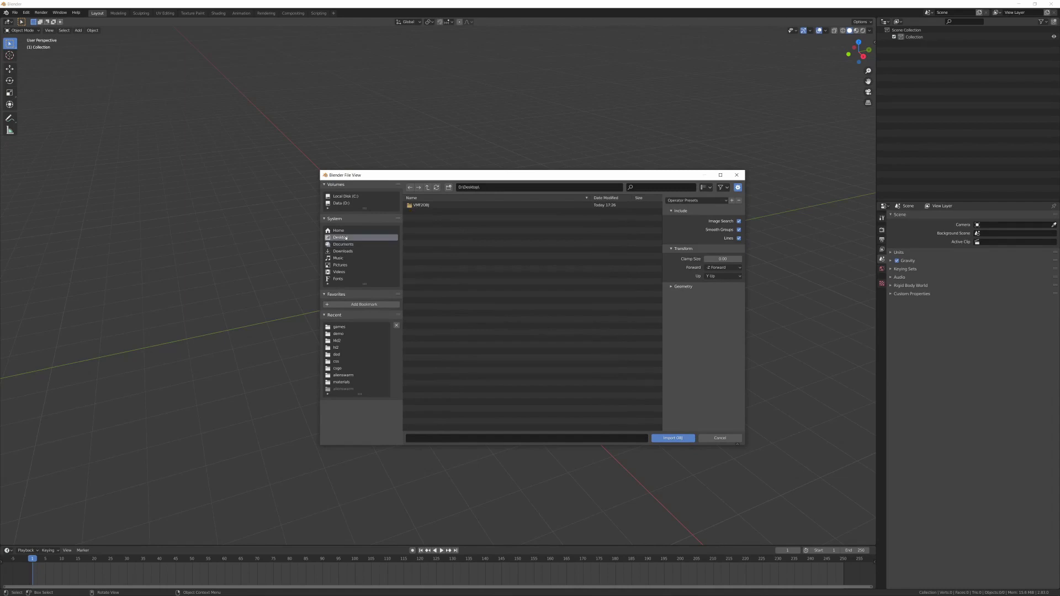
double_click(421, 204)
double_click(427, 227)
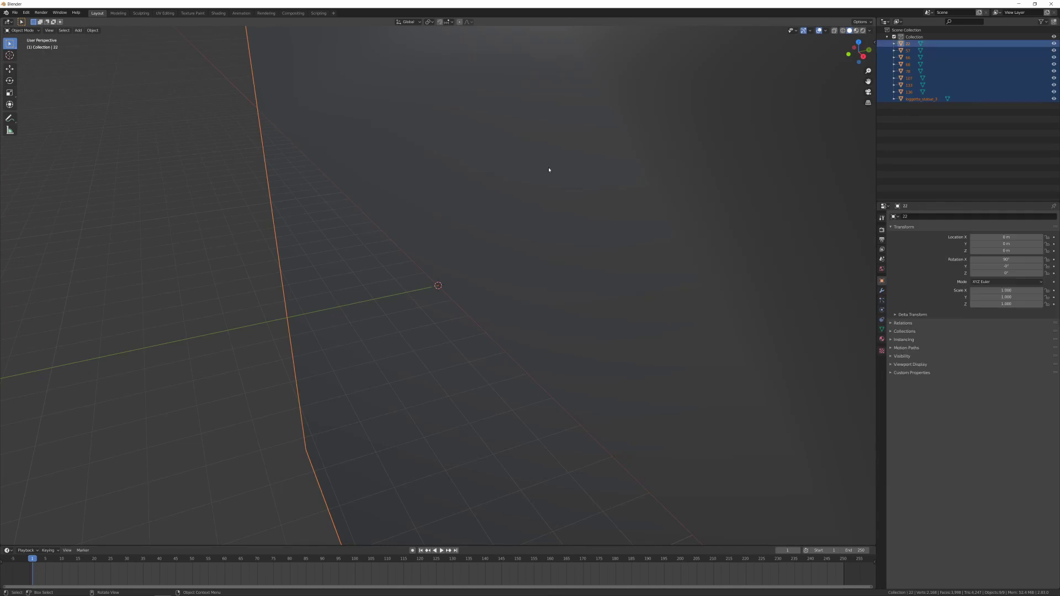
Step: Clear the imported objects' rotation and scale them down to 0.01
key(alt+r)
scroll(485, 182, down, 6)
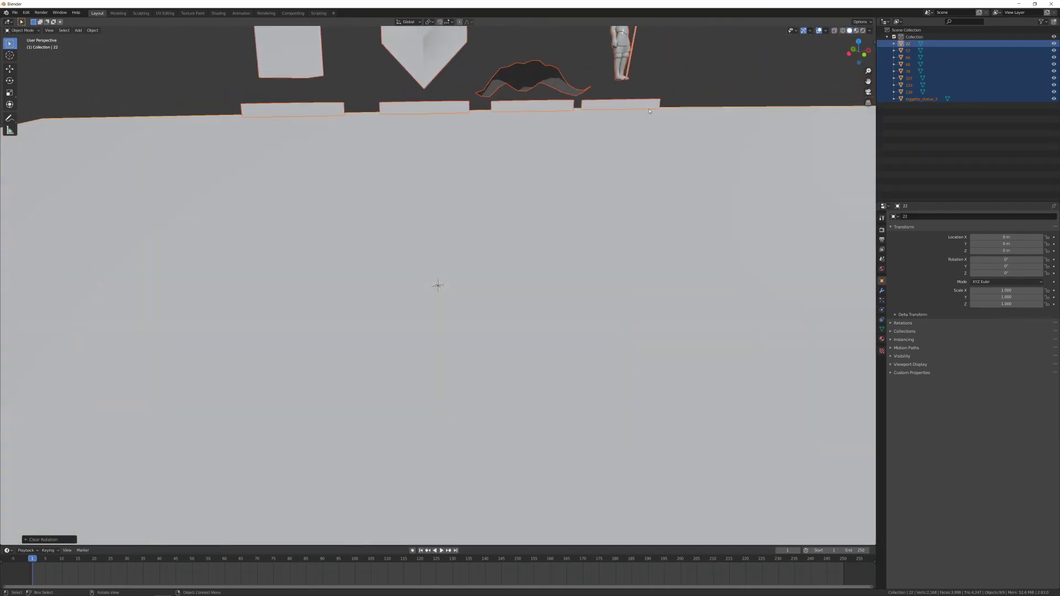
text(s.01)
key(Return)
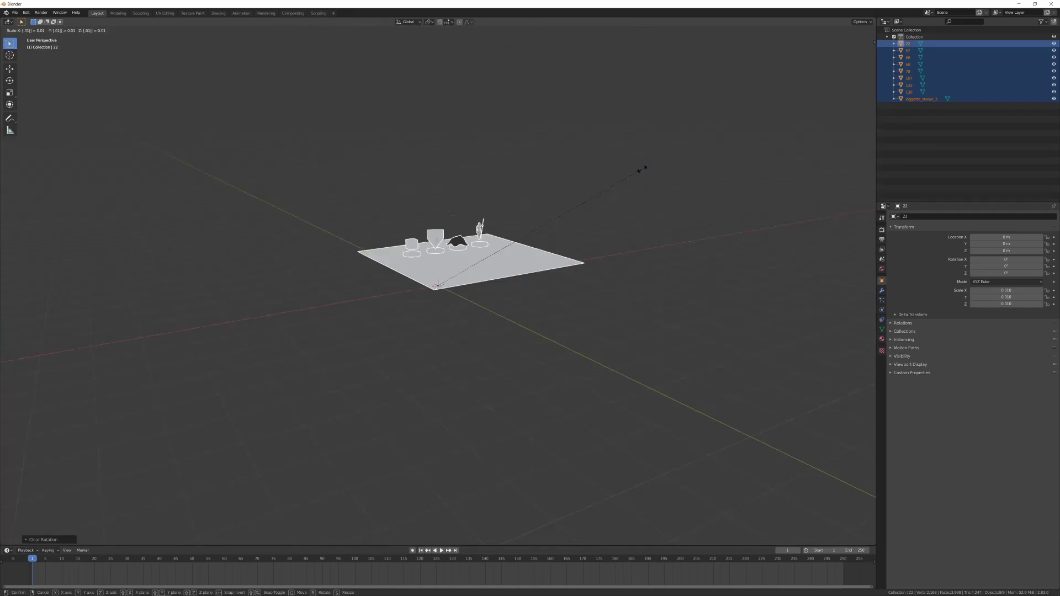
middle_drag(561, 204, 549, 242)
Step: Switch the viewport to Material Preview and orbit to a flatter, wider view of the map
key(z)
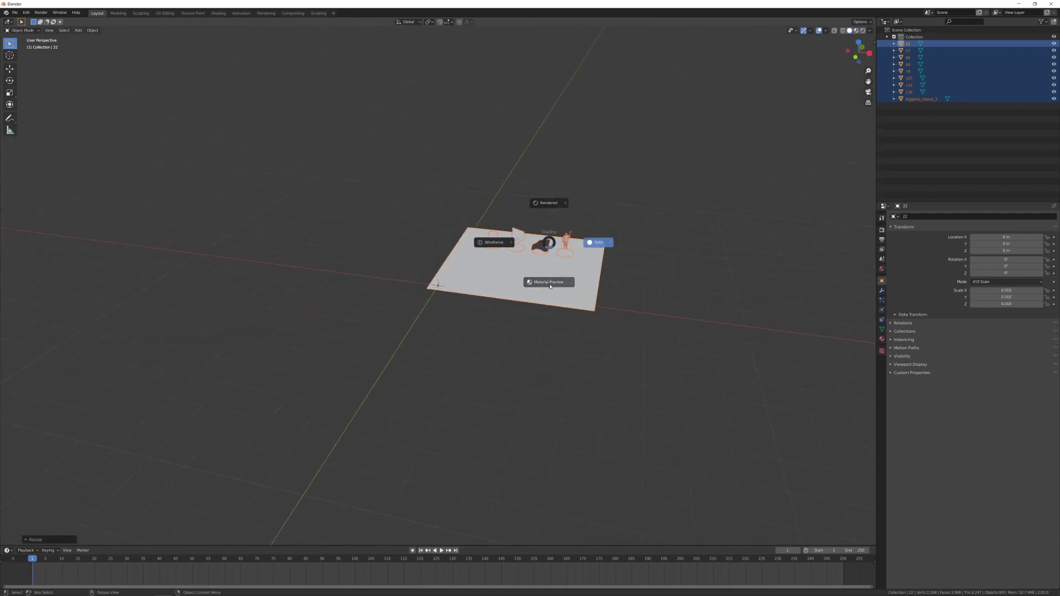
click(536, 294)
scroll(532, 275, up, 5)
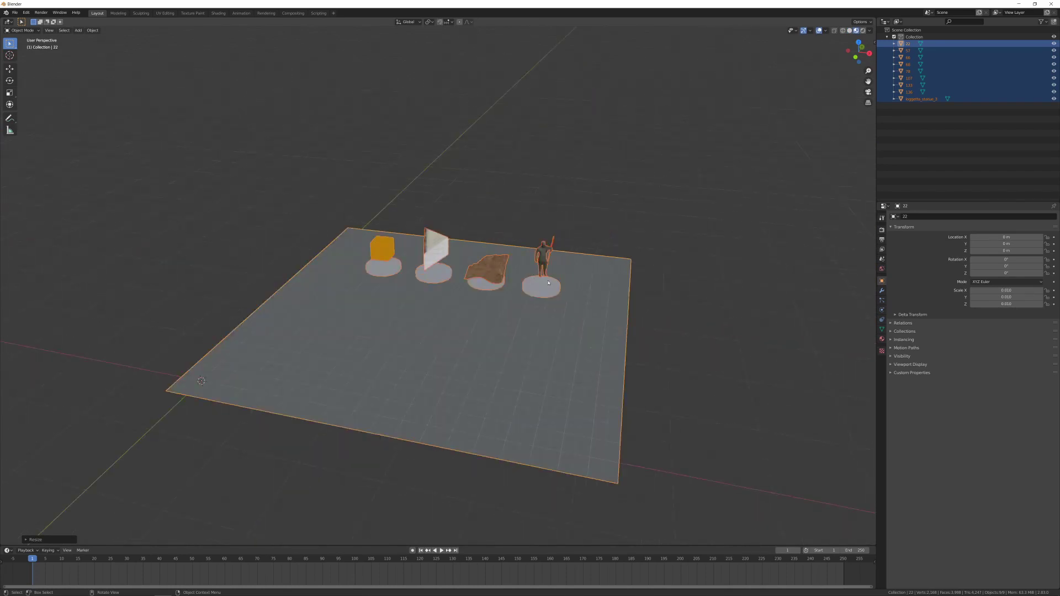
middle_drag(539, 283, 543, 279)
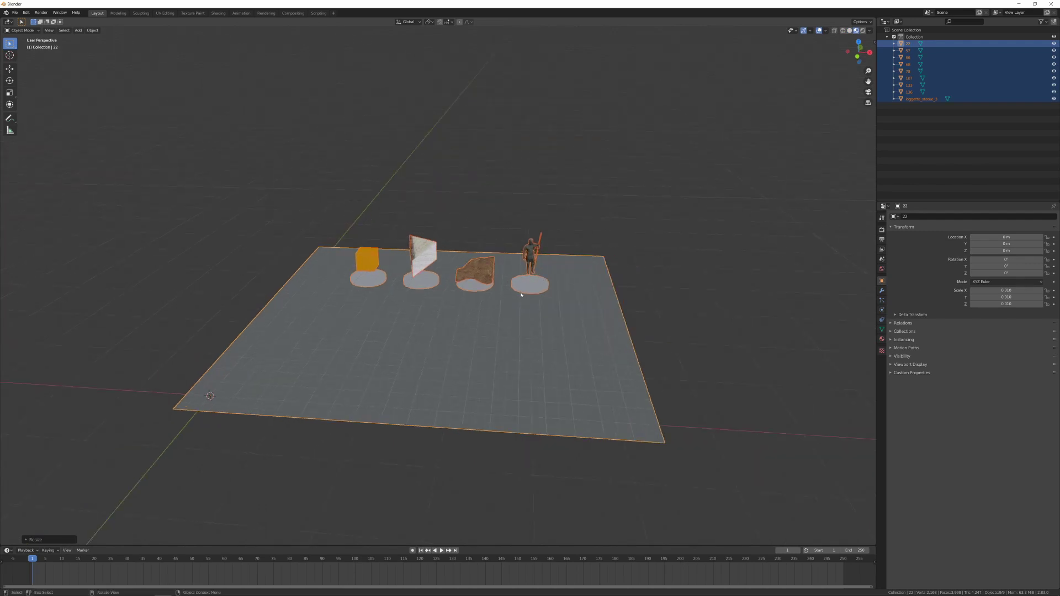
Step: Select rock plane 136 and inspect it in Edit Mode before returning to Object Mode
scroll(516, 296, up, 5)
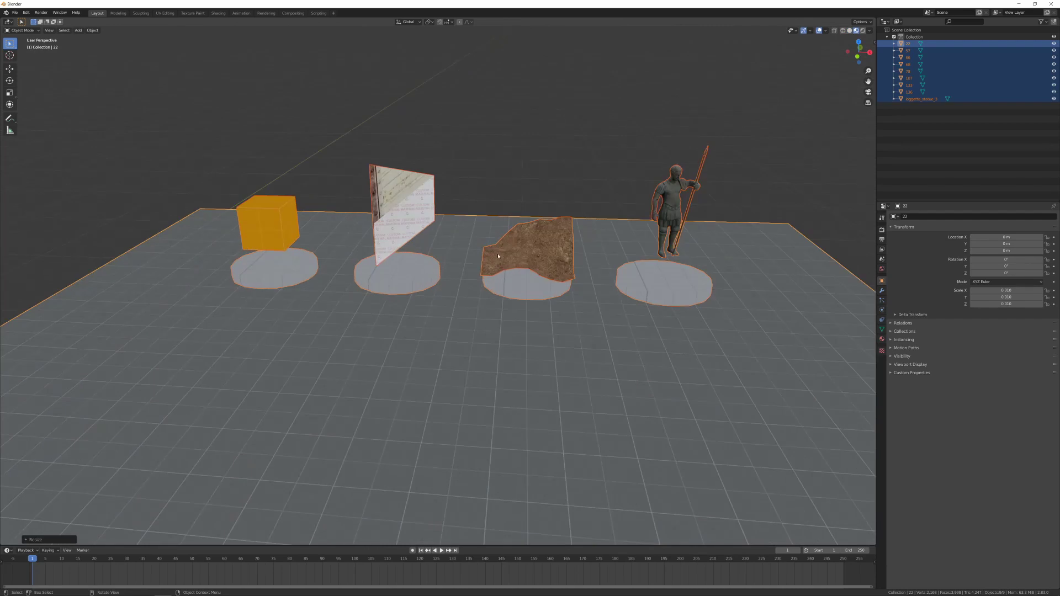
click(533, 258)
key(Tab)
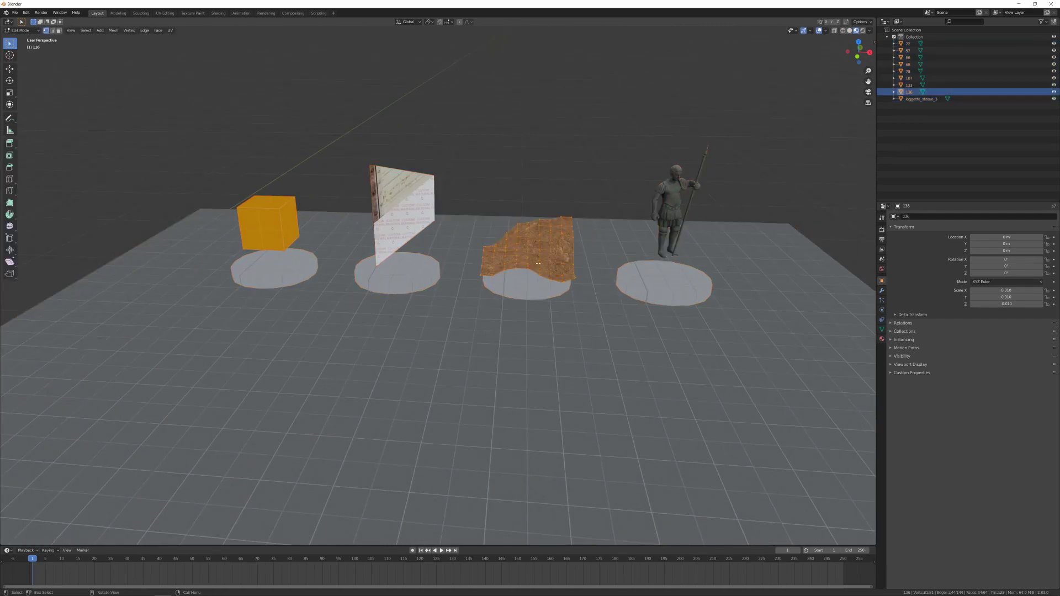
middle_drag(556, 264, 662, 272)
key(Tab)
Step: Select statue loggetta_statue_3 and view its Principled BSDF material with image texture base color
click(514, 199)
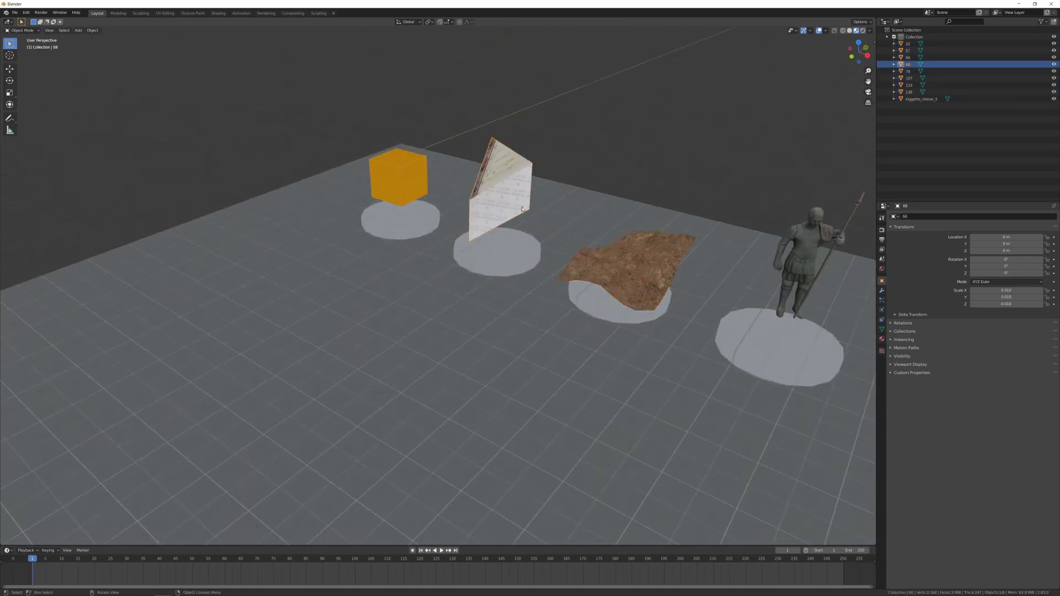
scroll(522, 209, up, 2)
mouse_move(625, 217)
shift+middle_down()
mouse_move(552, 238)
mouse_move(582, 171)
mouse_move(621, 197)
mouse_move(619, 208)
shift+middle_up()
click(624, 183)
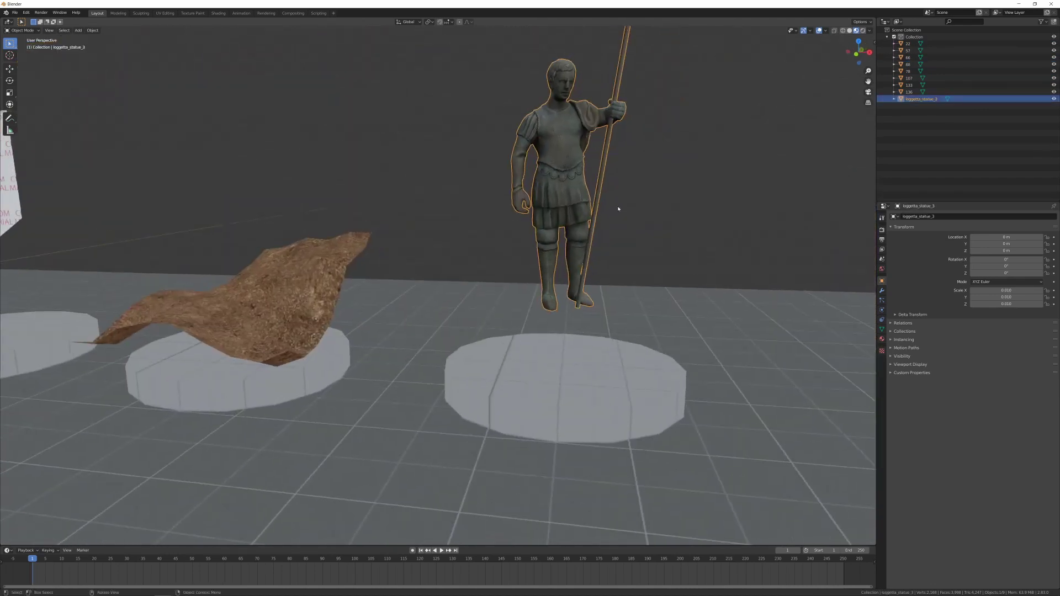
click(883, 339)
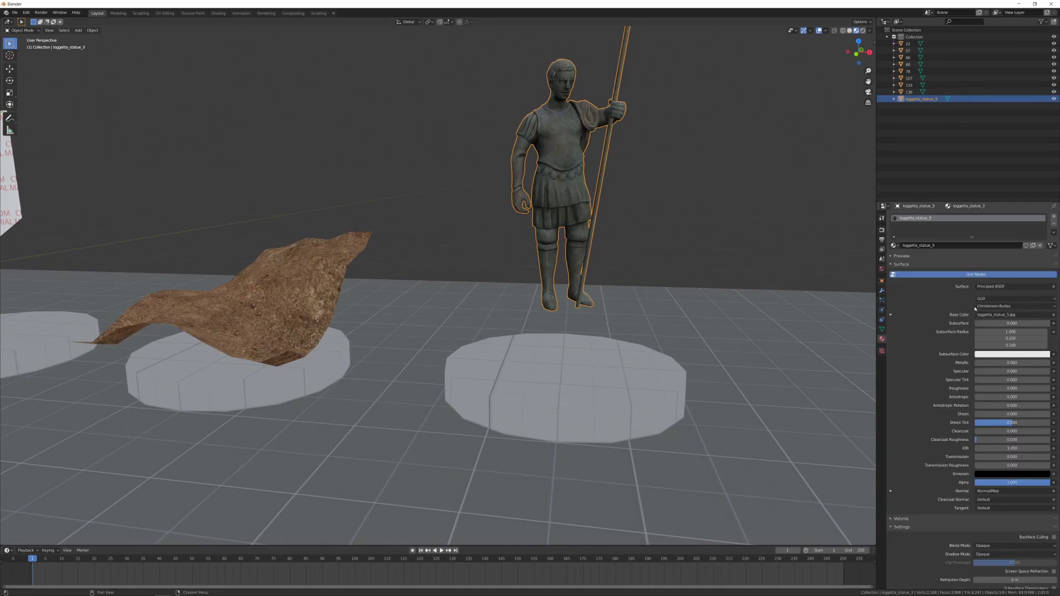
Step: Switch the main area to the Shader Editor to inspect the statue material's node setup
click(8, 22)
click(25, 77)
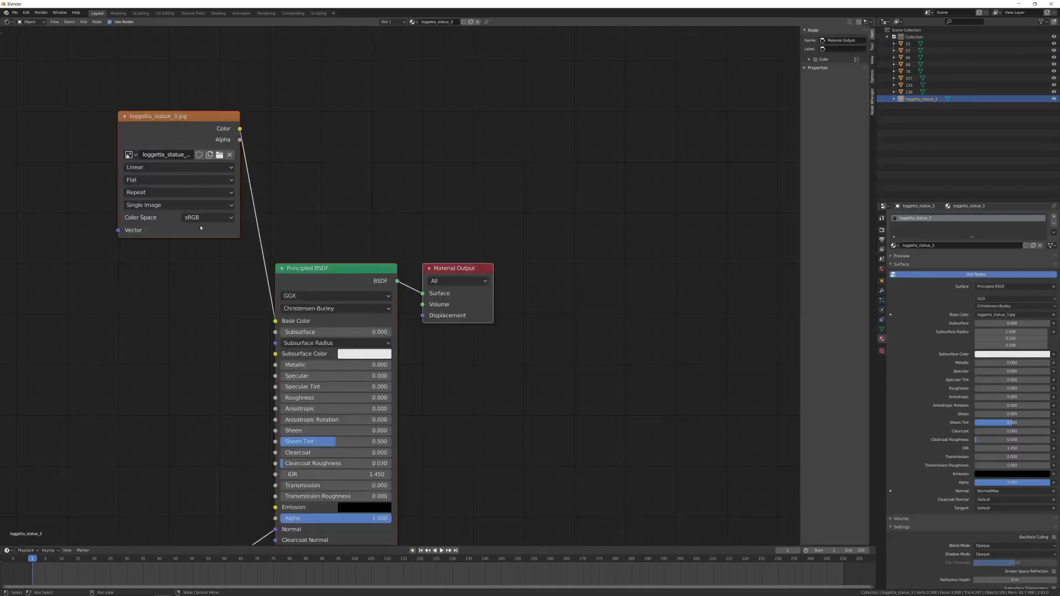
shift+scroll(310, 231, down, 10)
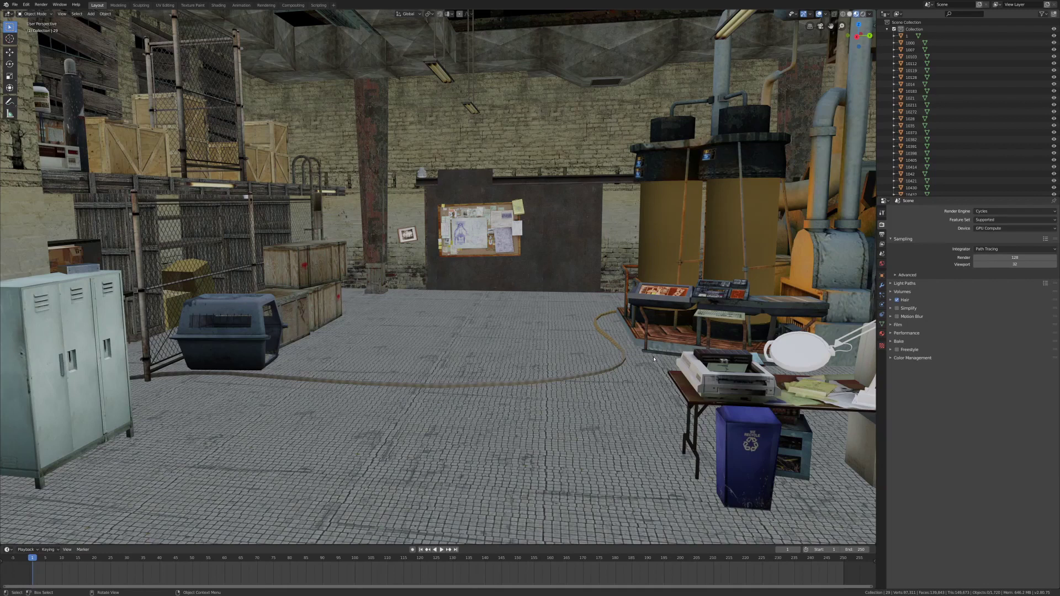
Step: Preview the warehouse in Rendered shading and show the Object Data properties
key(z)
click(661, 316)
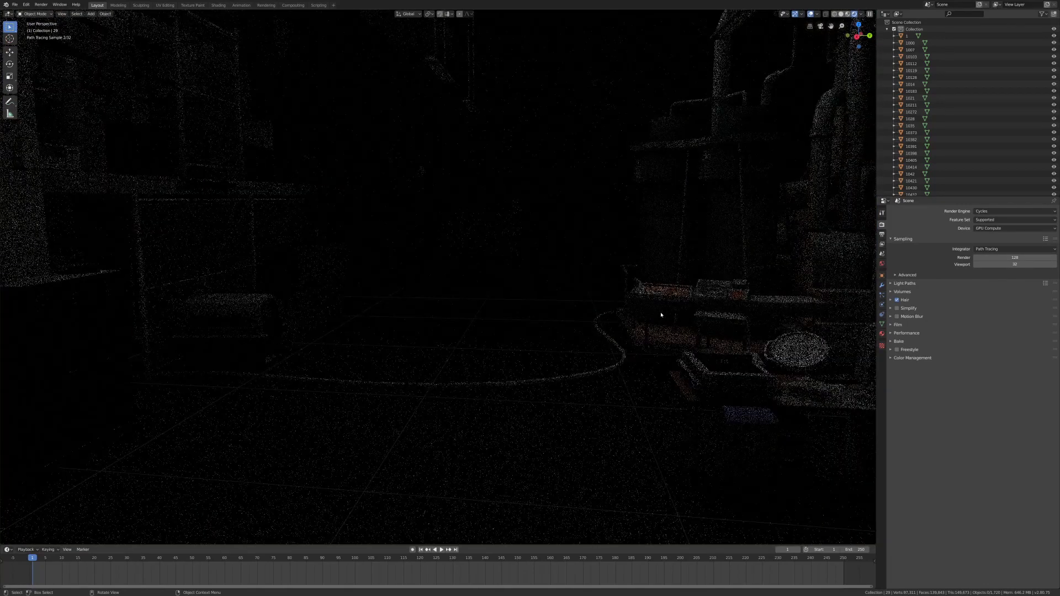
click(882, 324)
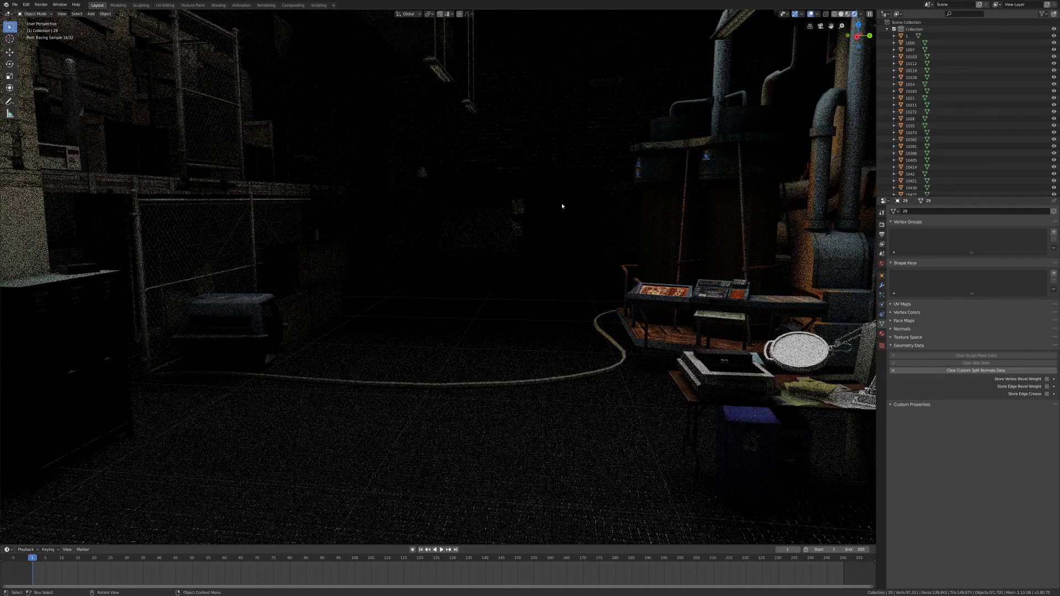
Step: Return to Material Preview and clear custom split normals on the back wall piece
key(z)
click(558, 240)
click(533, 324)
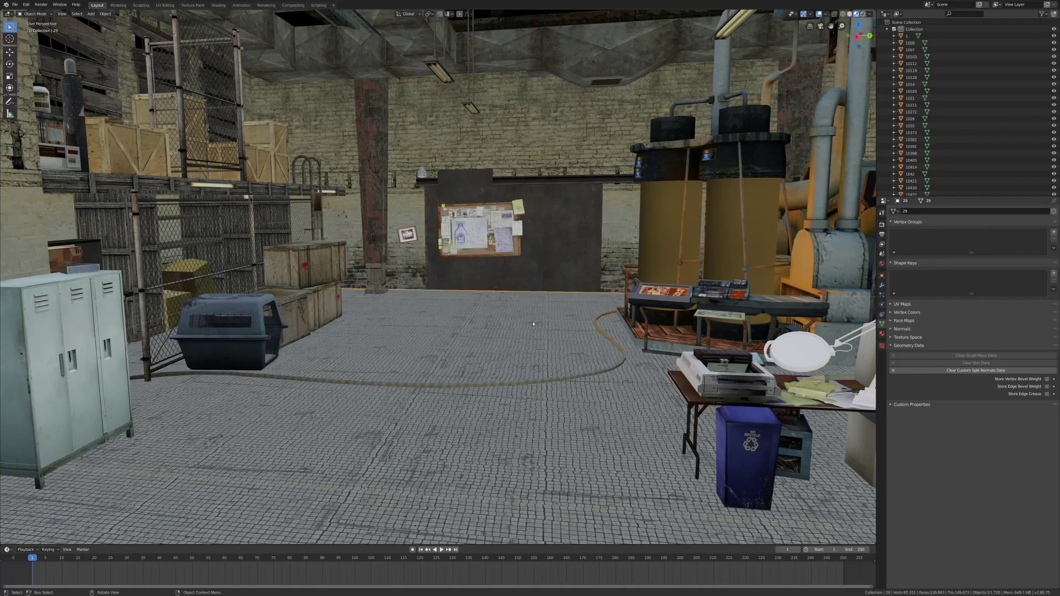
click(982, 371)
Step: Select all map objects and turn the left view into a Text Editor
key(a)
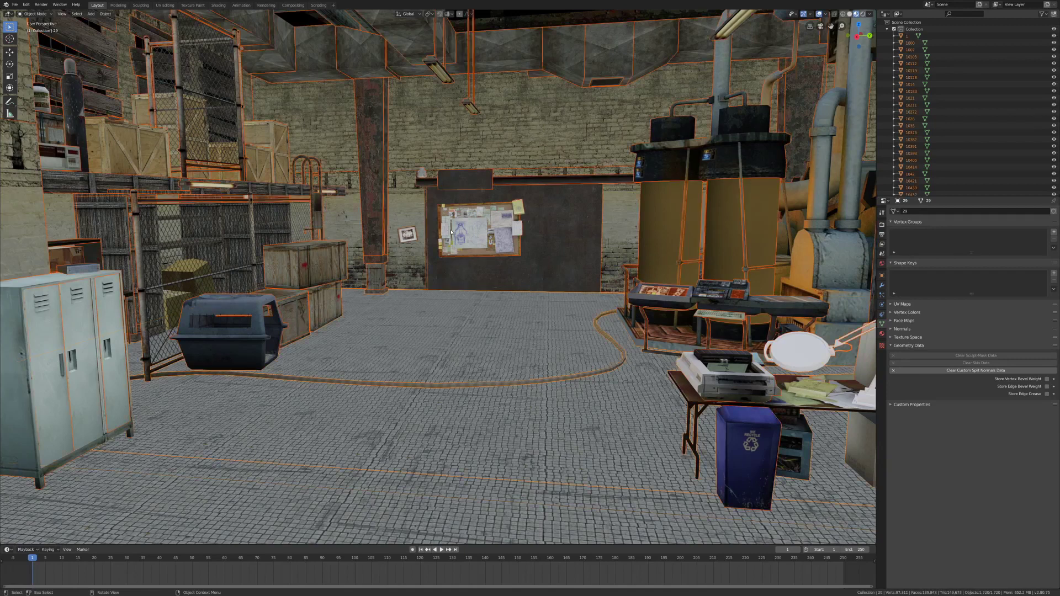
scroll(438, 276, down, 2)
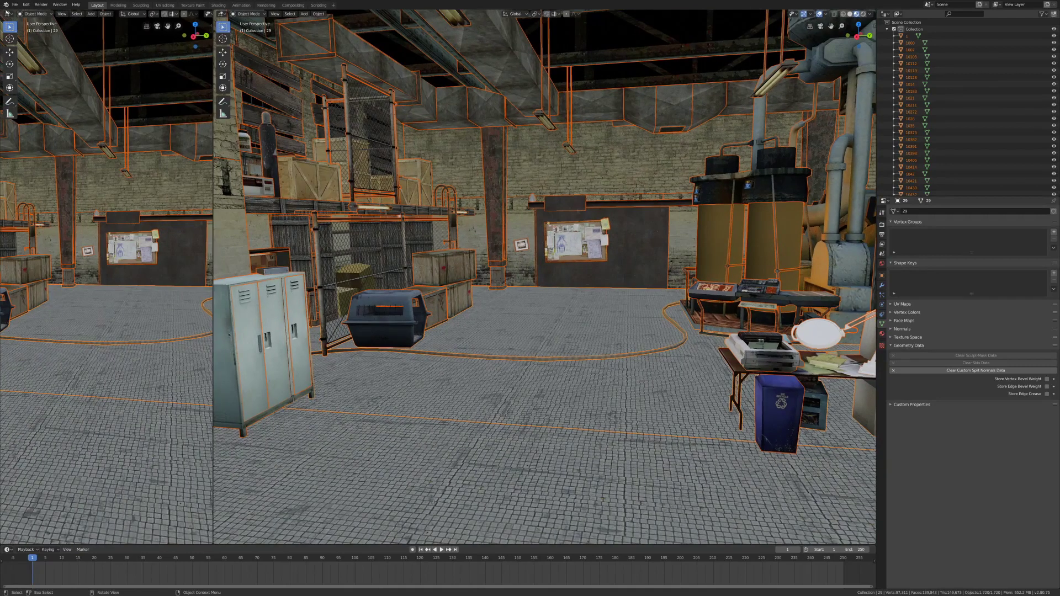
click(8, 14)
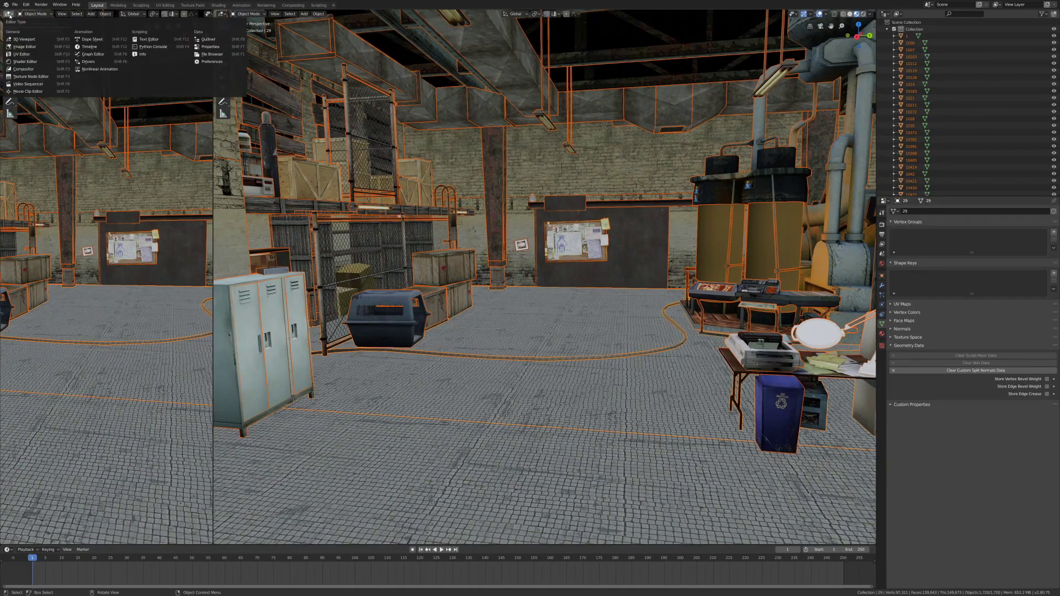
click(156, 40)
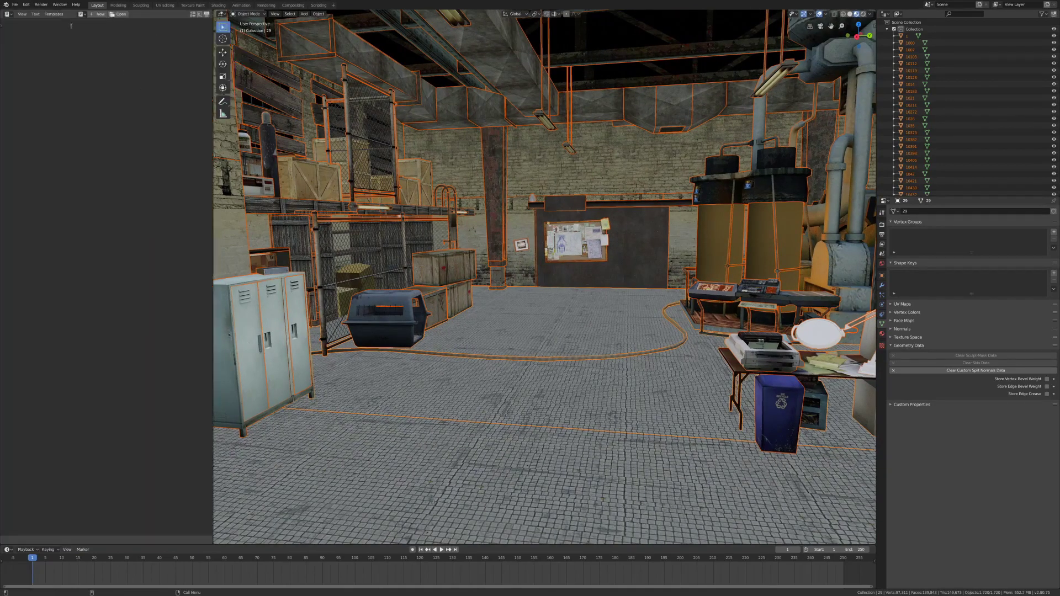
Step: Create a new text block holding the pasted normals-clearing Python script
click(98, 14)
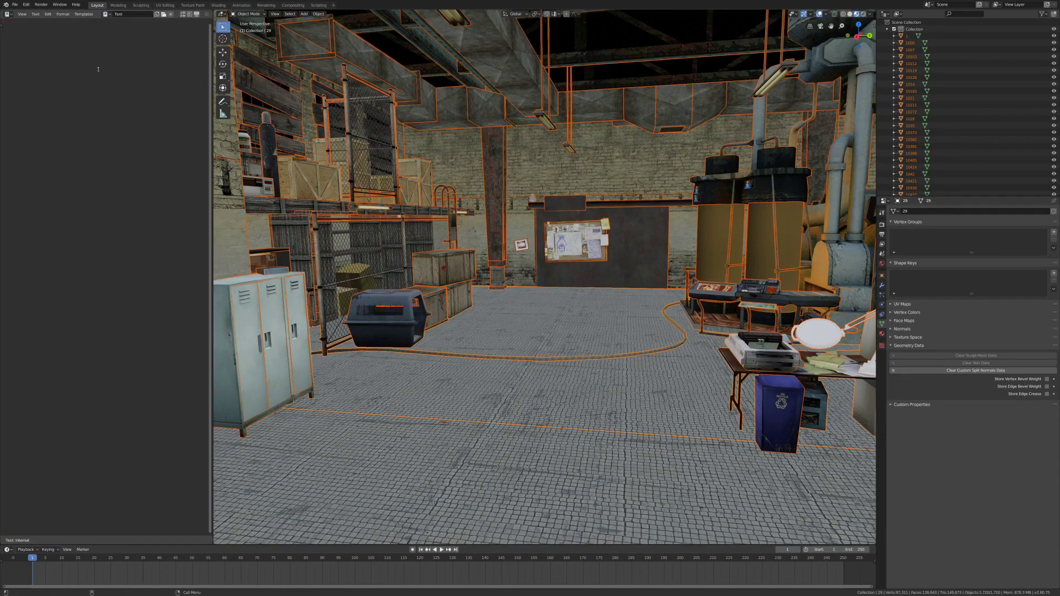
text(import bpy  selection = bpy.context.selected_objects  for o in selection:     bpy.context.view_layer.objects.active = o     bpy.ops.mesh.customdata_custom_splitnormals_clear())
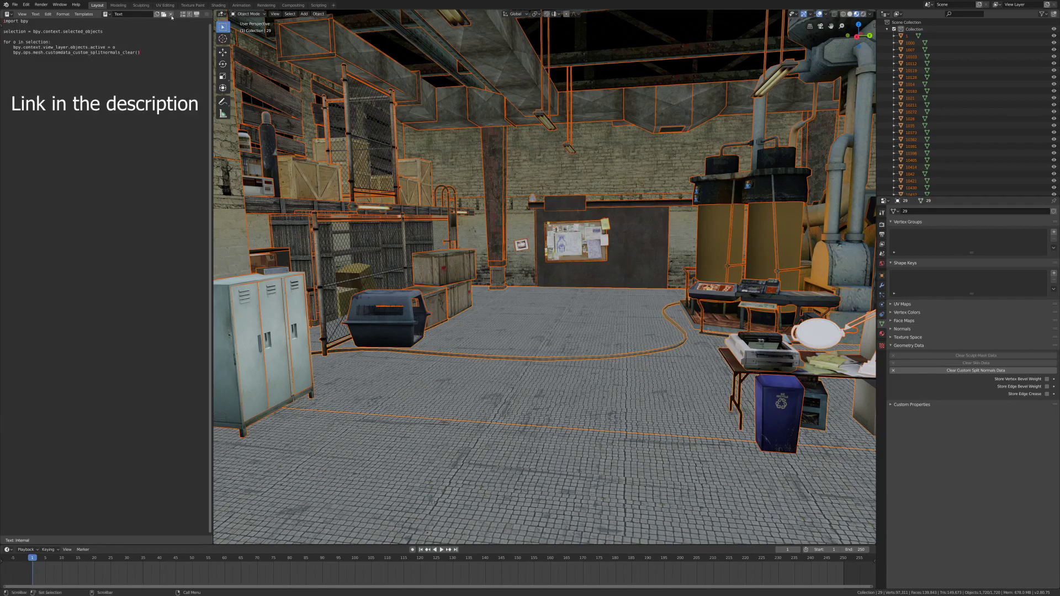
scroll(166, 14, down, 4)
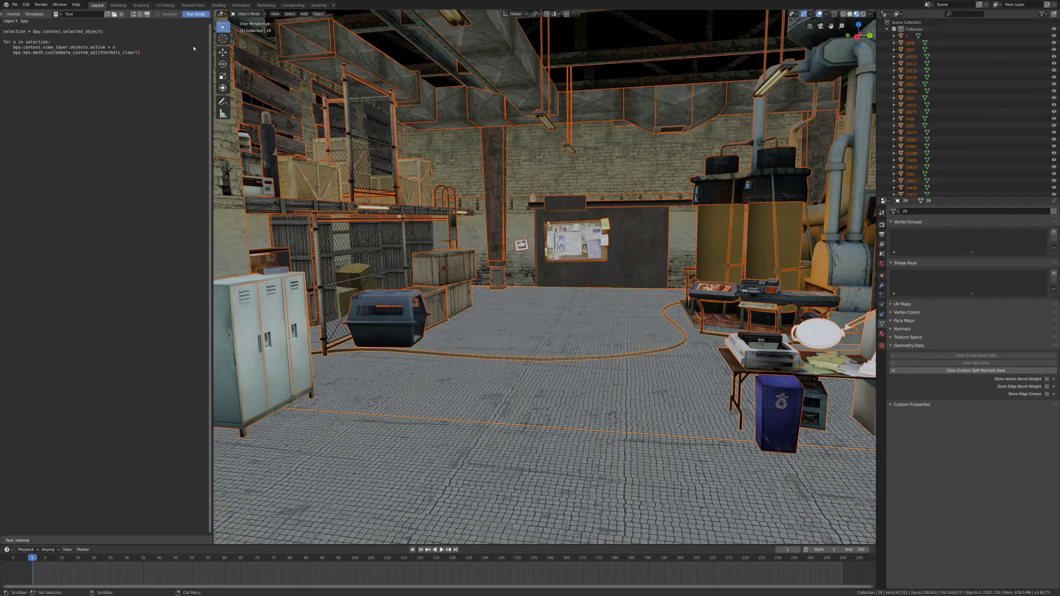
Step: Run the normals-clearing script, then view the map in Rendered shading with everything deselected
key(alt+p)
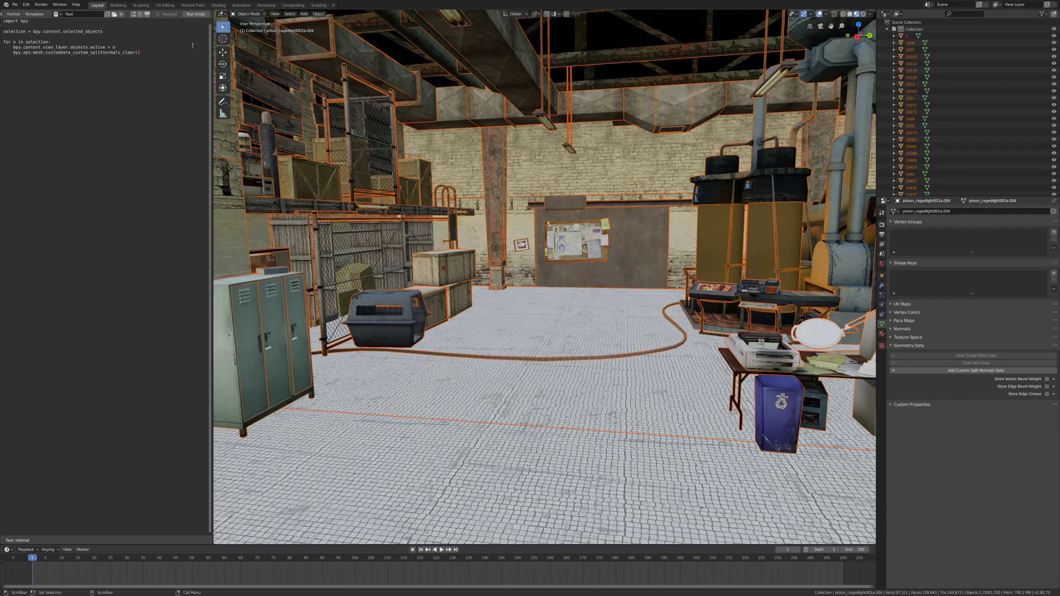
key(z)
click(524, 144)
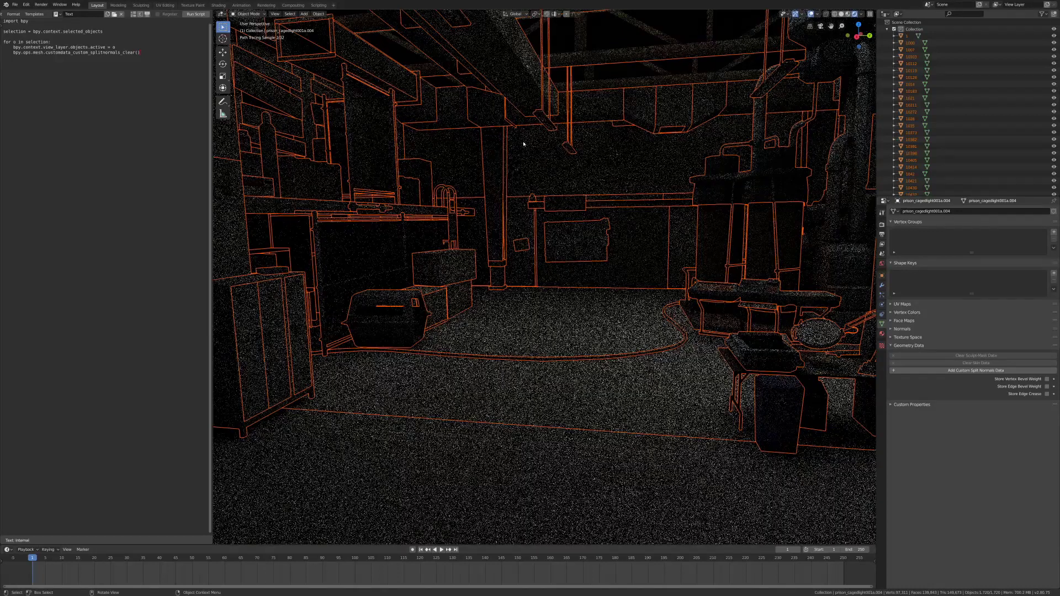
key(alt+a)
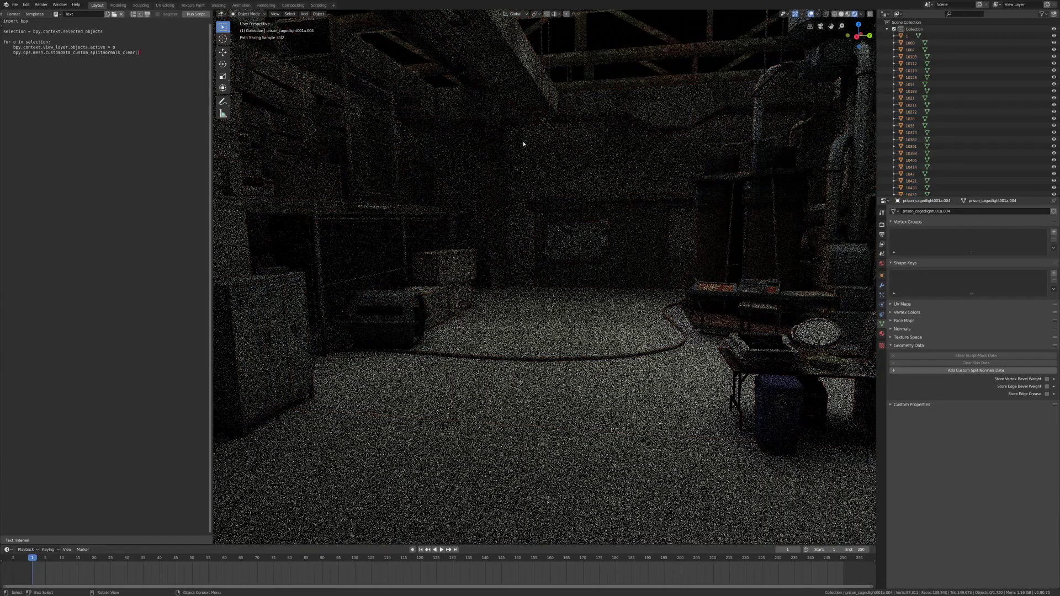